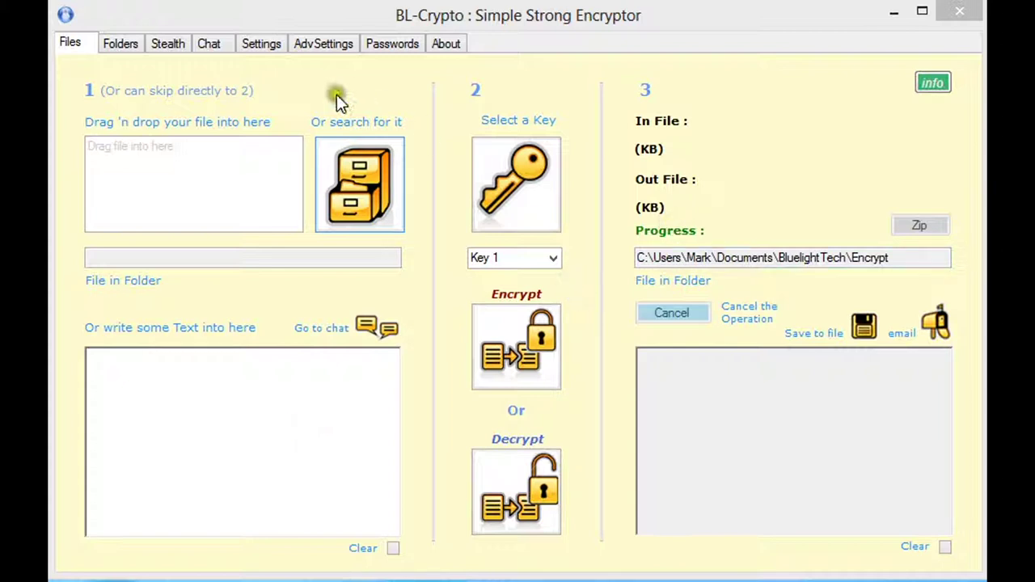
Choose Key 1 as the key for encrypting the file
{"action": "left_click", "coordinate": [555, 261]}
{"action": "left_click", "coordinate": [554, 261]}
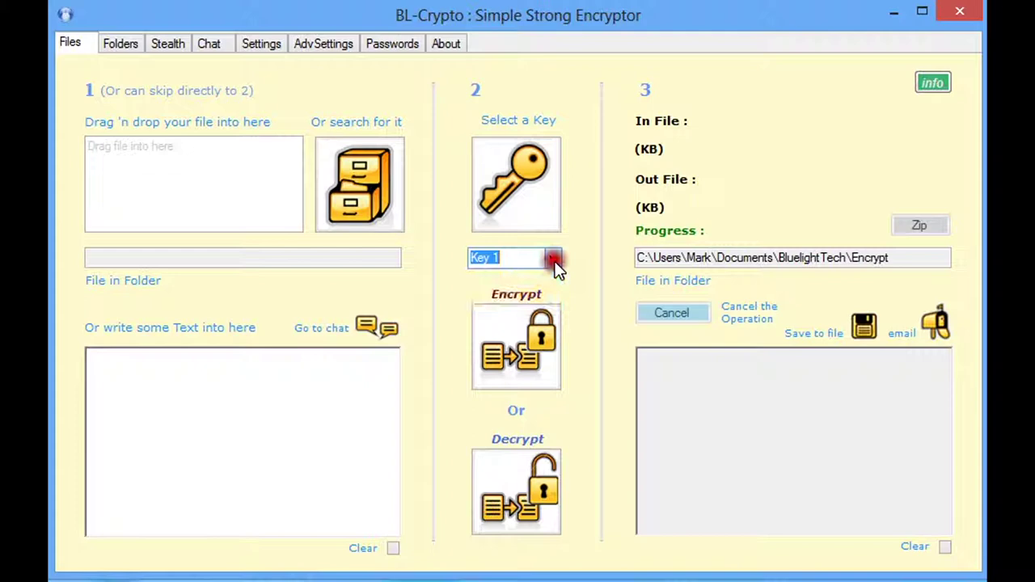
{"action": "left_click", "coordinate": [554, 260]}
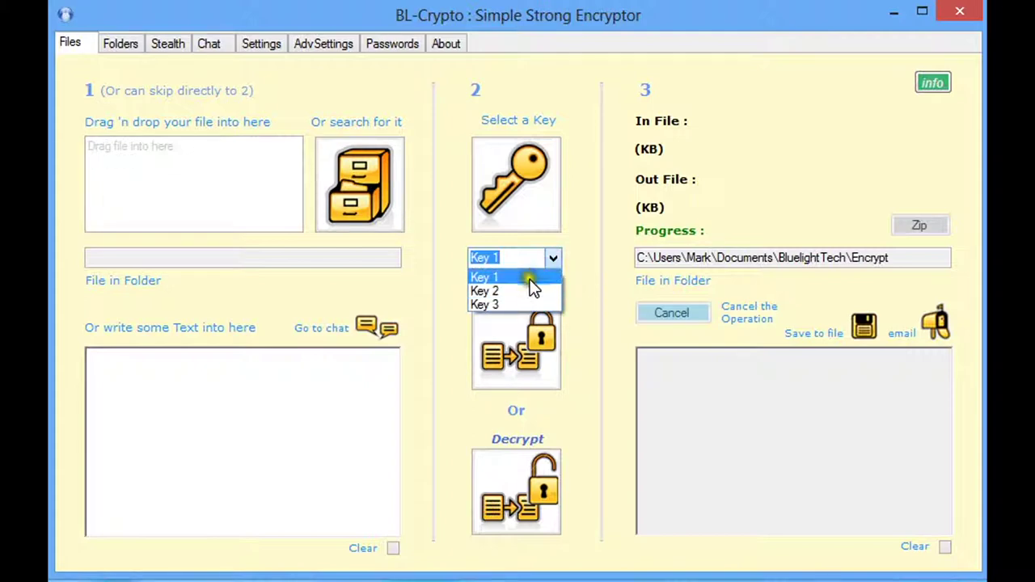
{"action": "left_click", "coordinate": [532, 278]}
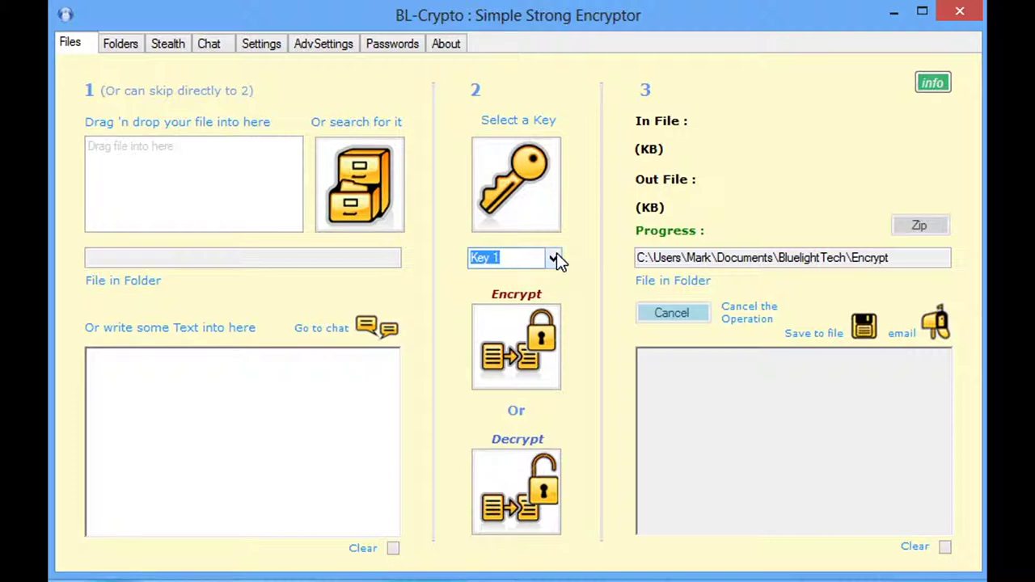
{"action": "left_click", "coordinate": [523, 257]}
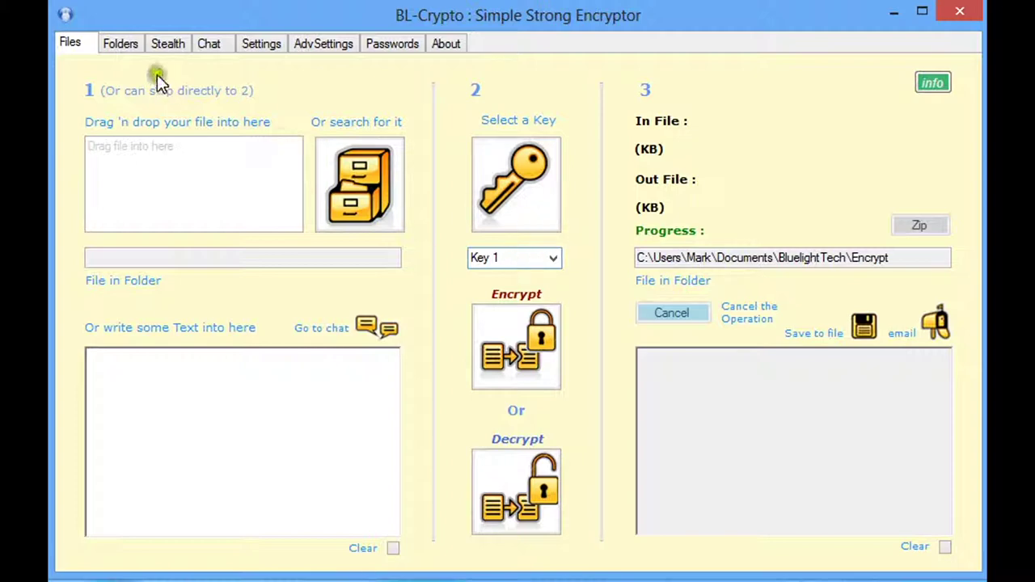
Review default password phrase 1 and its note in the settings, and choose AES-256 as its encryption
{"action": "left_click", "coordinate": [262, 46]}
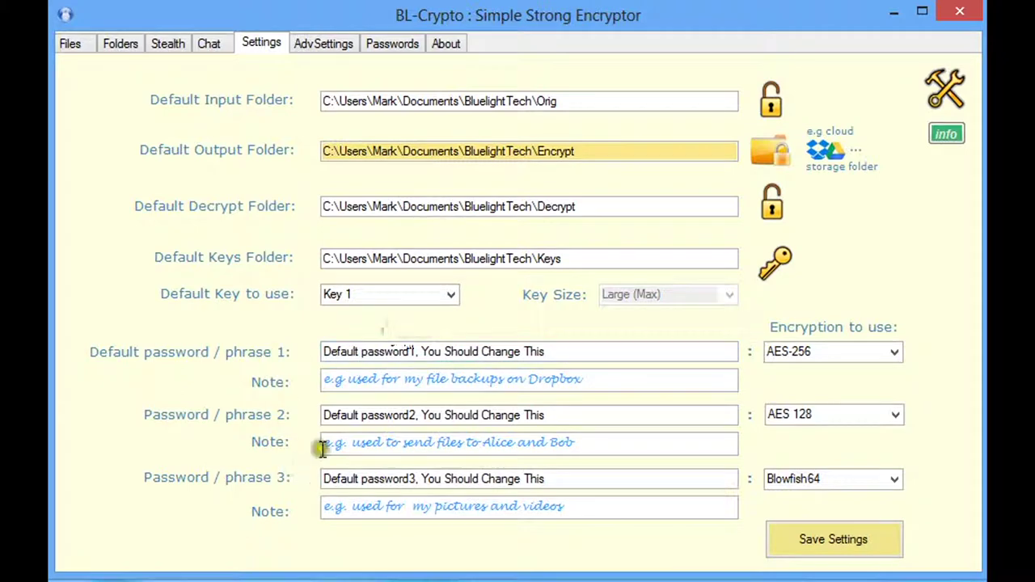
{"action": "left_click_drag", "start_coordinate": [555, 354], "coordinate": [332, 351]}
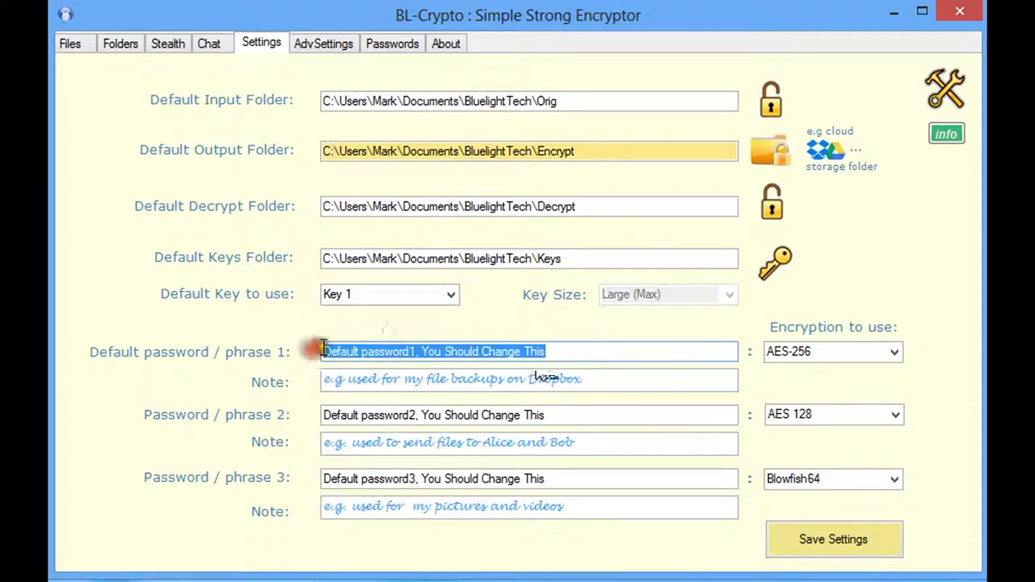
{"action": "left_click", "coordinate": [570, 349]}
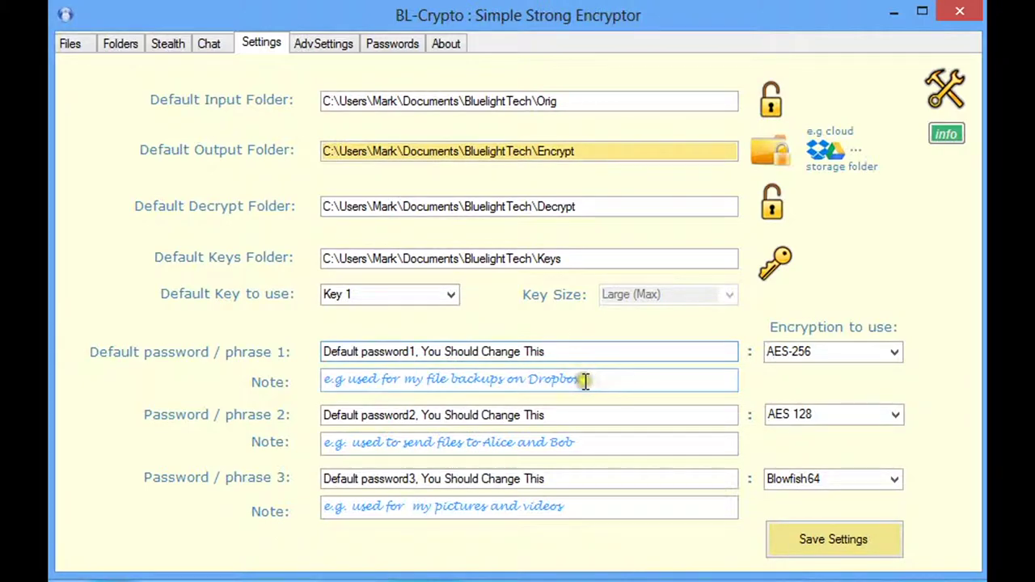
{"action": "left_click_drag", "start_coordinate": [585, 382], "coordinate": [527, 378]}
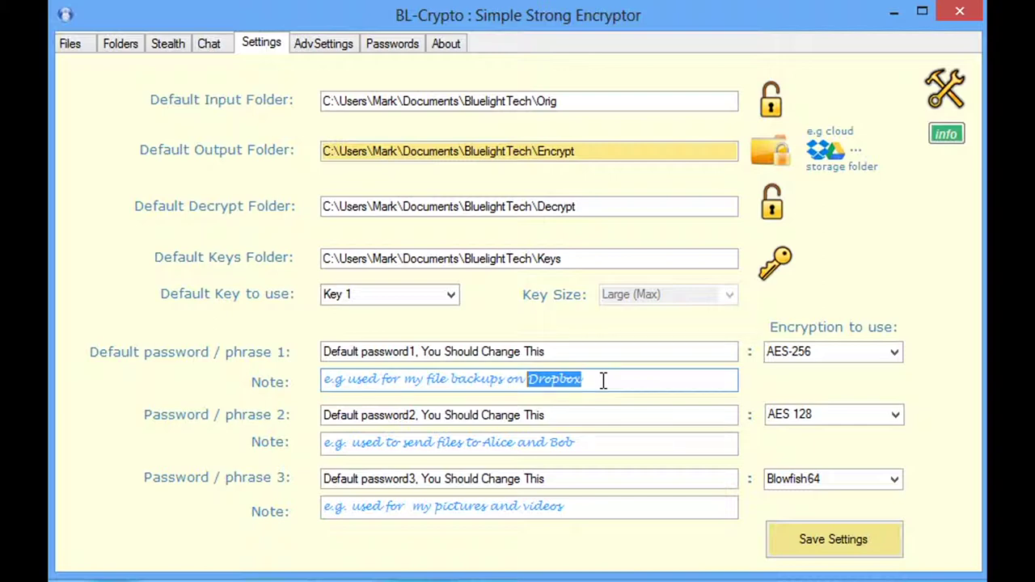
{"action": "left_click", "coordinate": [585, 349]}
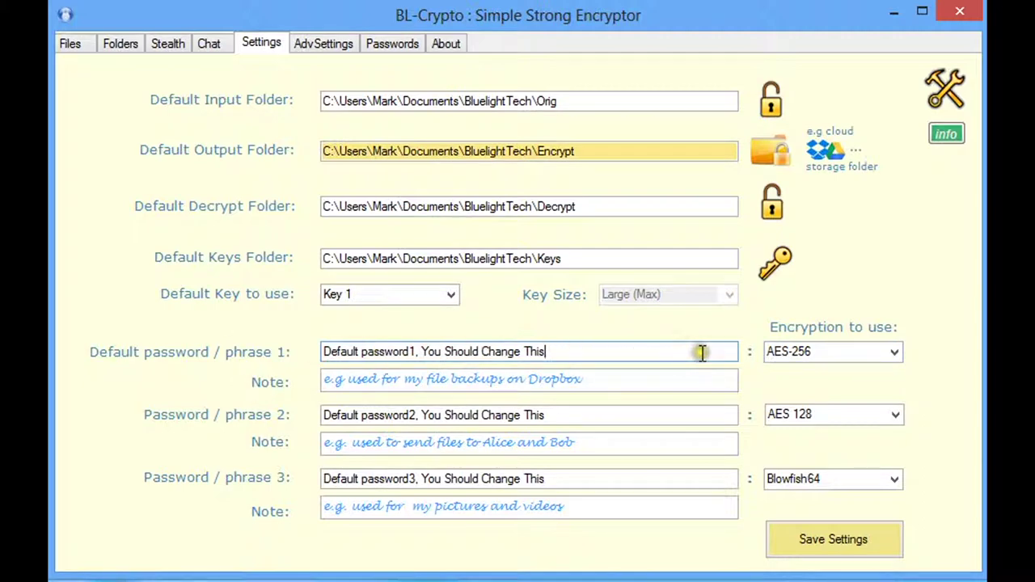
{"action": "left_click", "coordinate": [895, 353]}
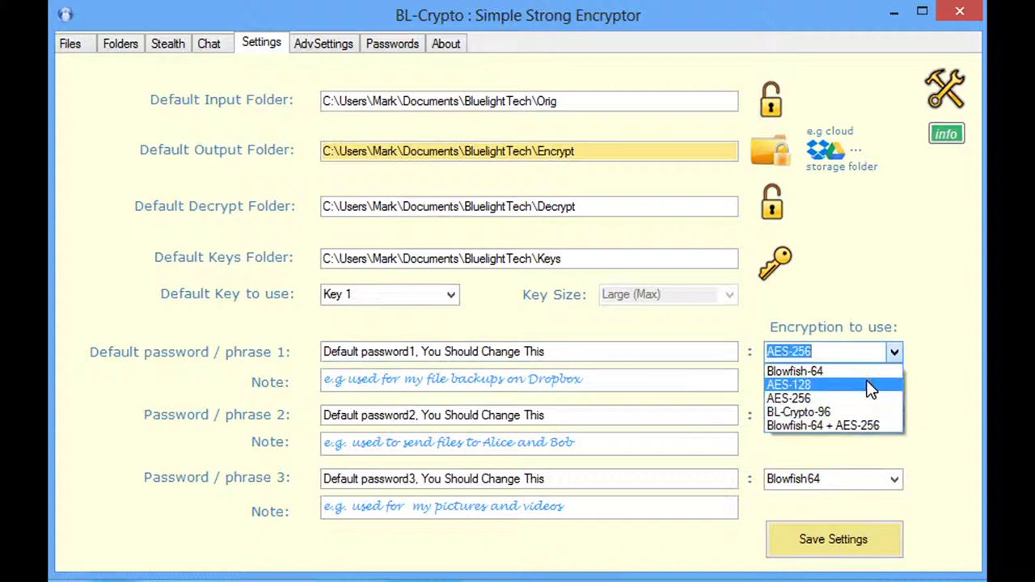
{"action": "left_click", "coordinate": [866, 396]}
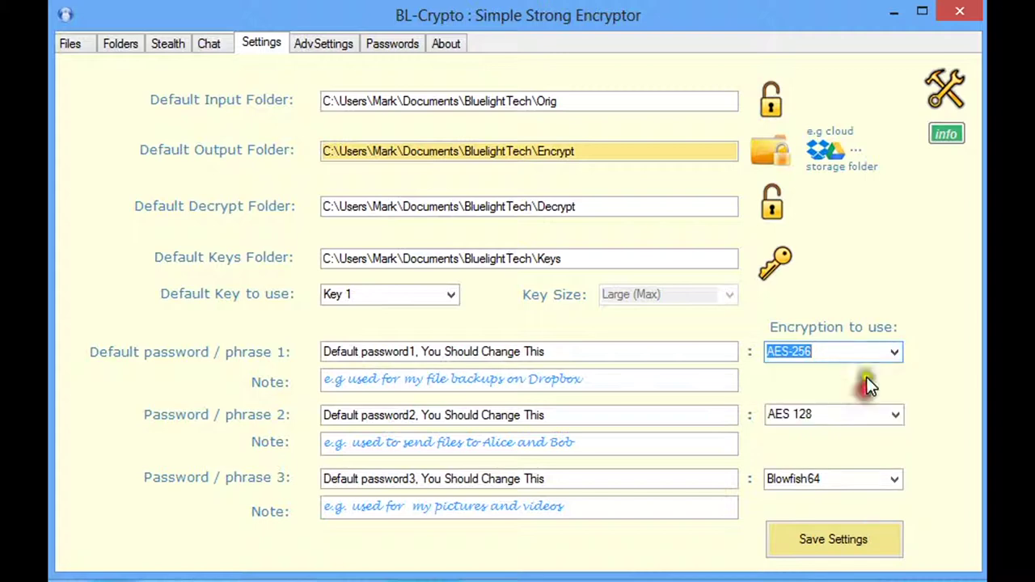
{"action": "left_click", "coordinate": [846, 352]}
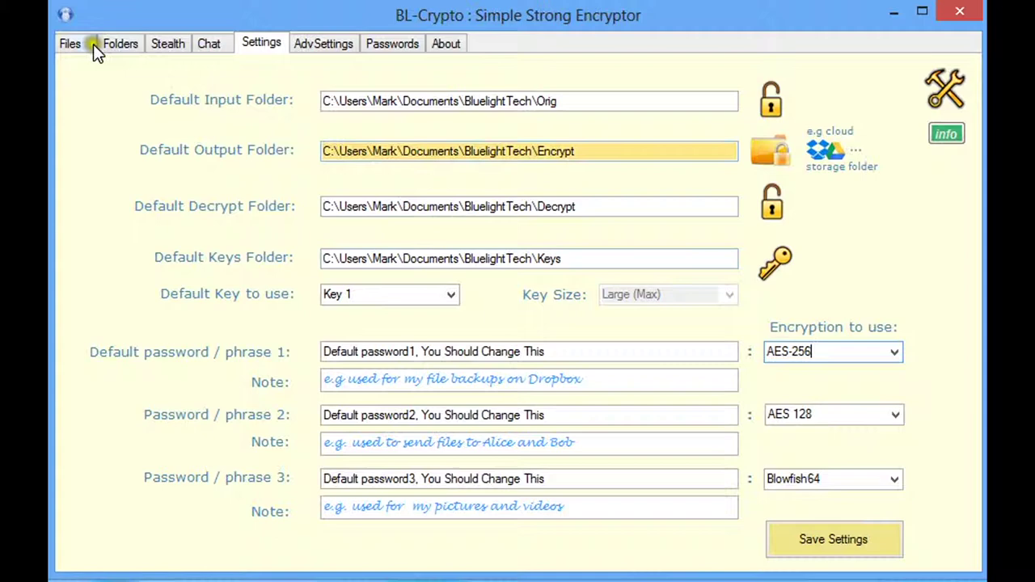
Load Sumerian.jpg from the Orig folder as the input file
{"action": "left_click", "coordinate": [71, 43]}
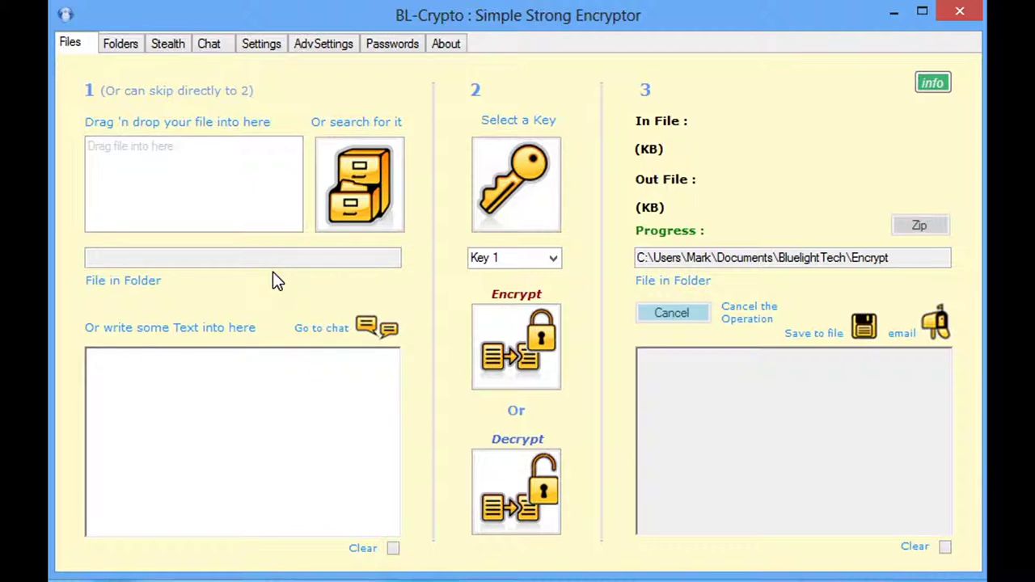
{"action": "left_click", "coordinate": [401, 300]}
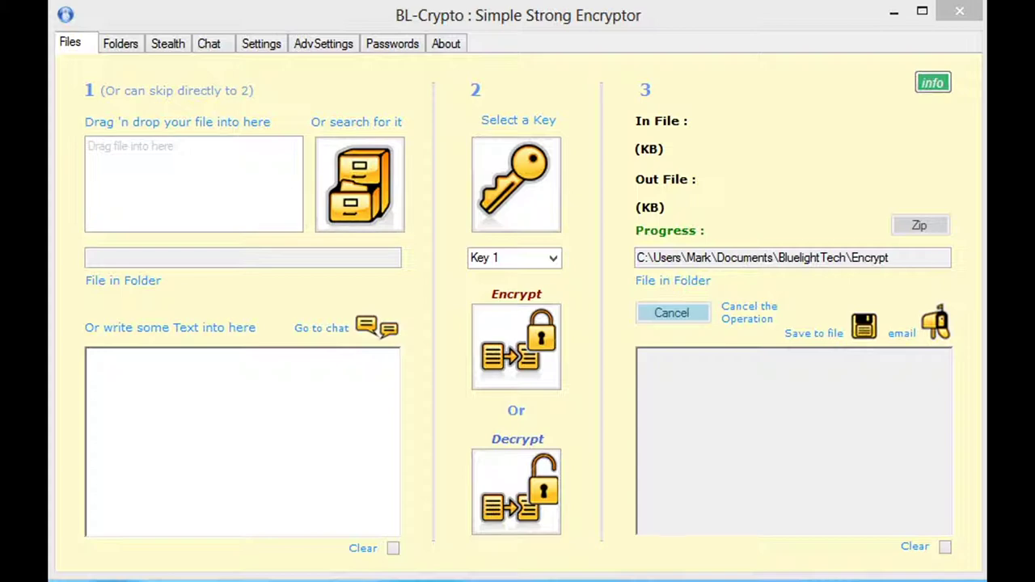
{"action": "left_click_drag", "start_coordinate": [99, 189], "coordinate": [222, 191]}
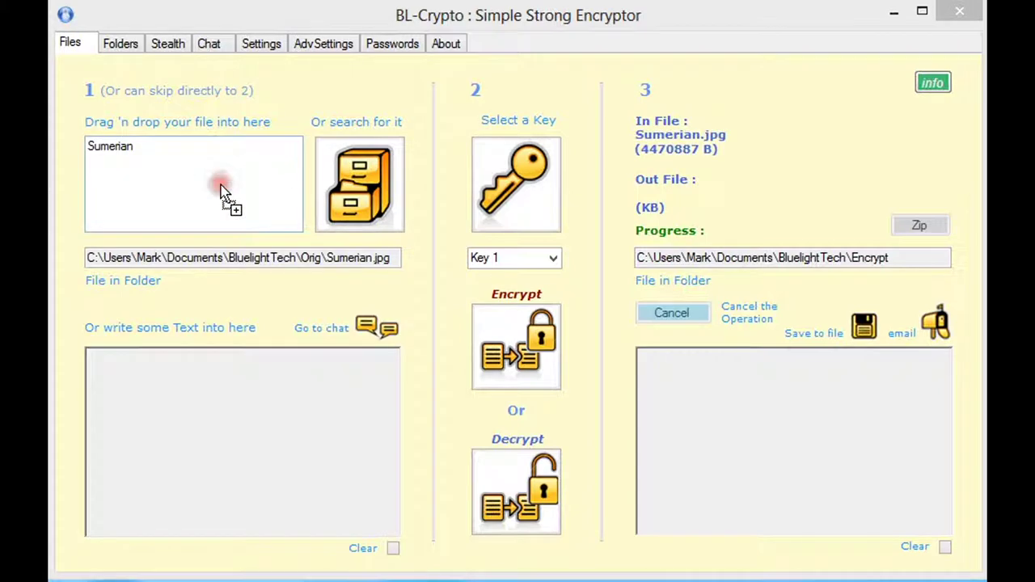
{"action": "left_click", "coordinate": [170, 153]}
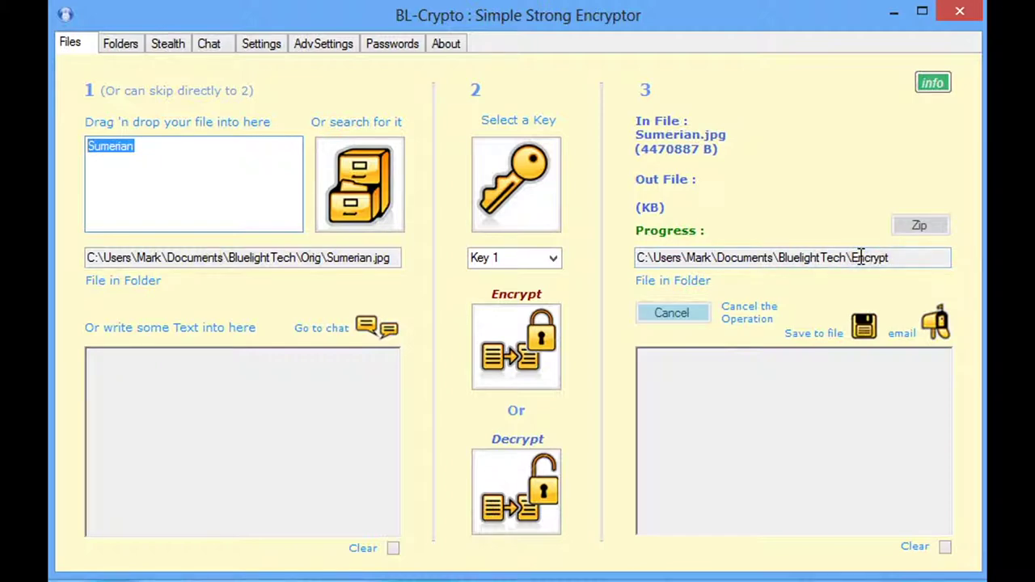
Check the default output folder in the settings and return to the file encryption page
{"action": "left_click", "coordinate": [255, 49]}
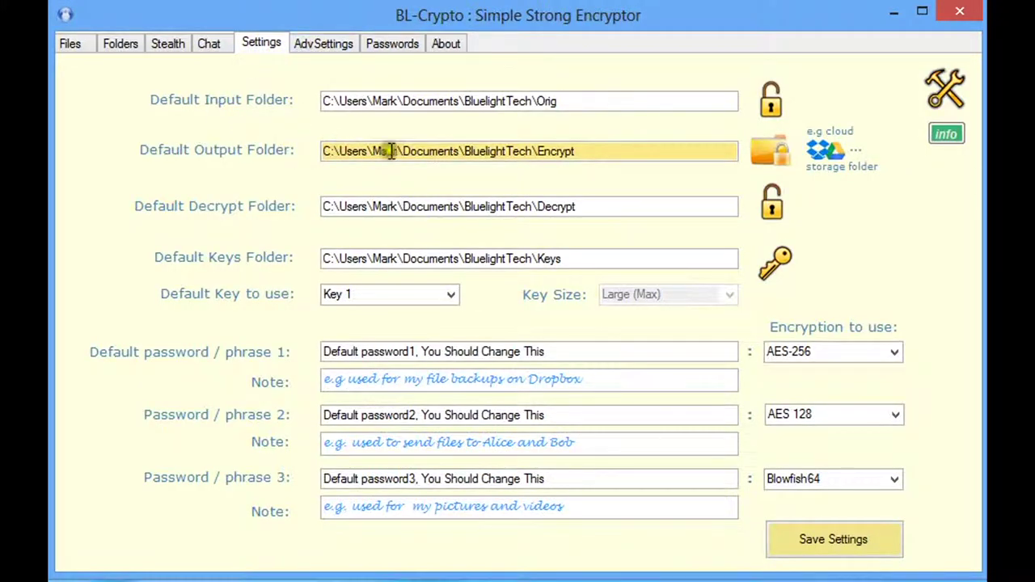
{"action": "double_click", "coordinate": [577, 152]}
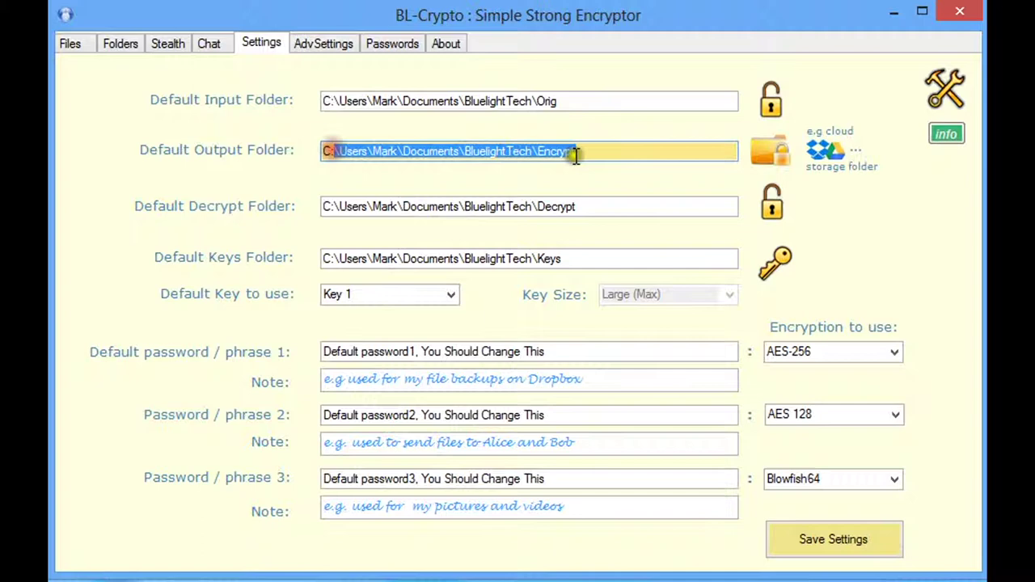
{"action": "left_click", "coordinate": [582, 154]}
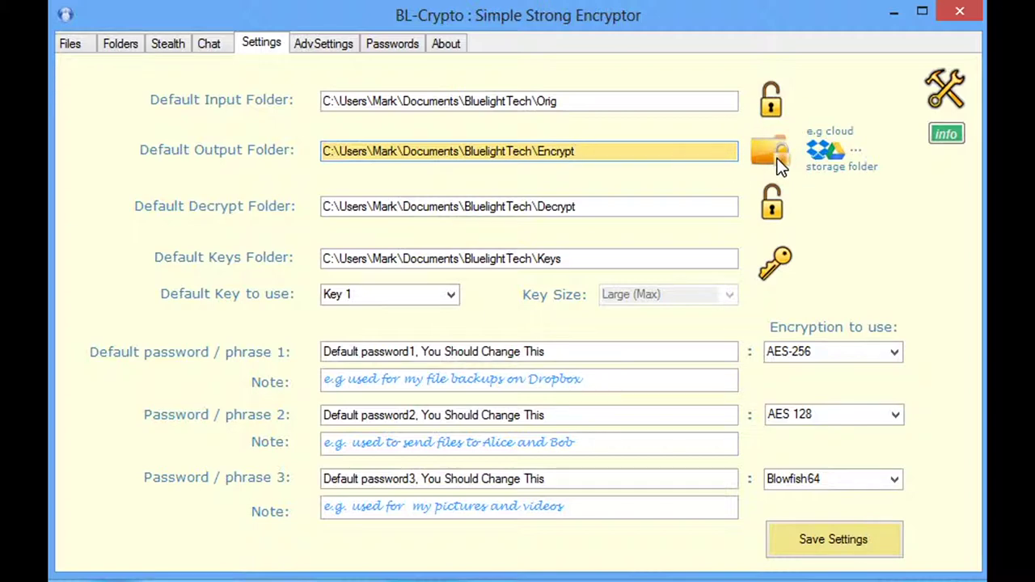
{"action": "left_click", "coordinate": [118, 44]}
{"action": "left_click", "coordinate": [75, 43]}
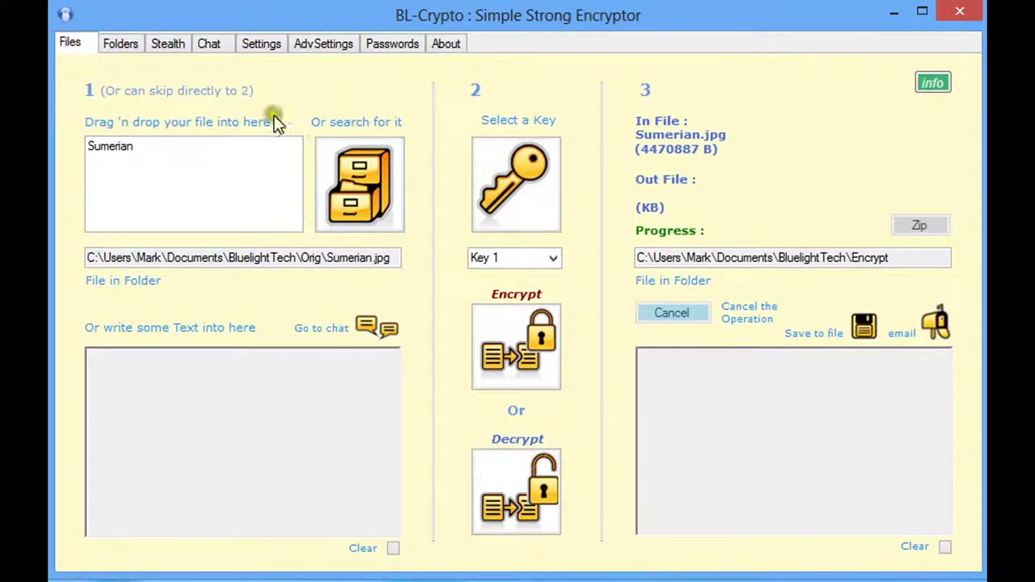
Encrypt Sumerian.jpg with Key 1, and examine the log and the output files in the Encrypt folder
{"action": "left_click", "coordinate": [503, 341]}
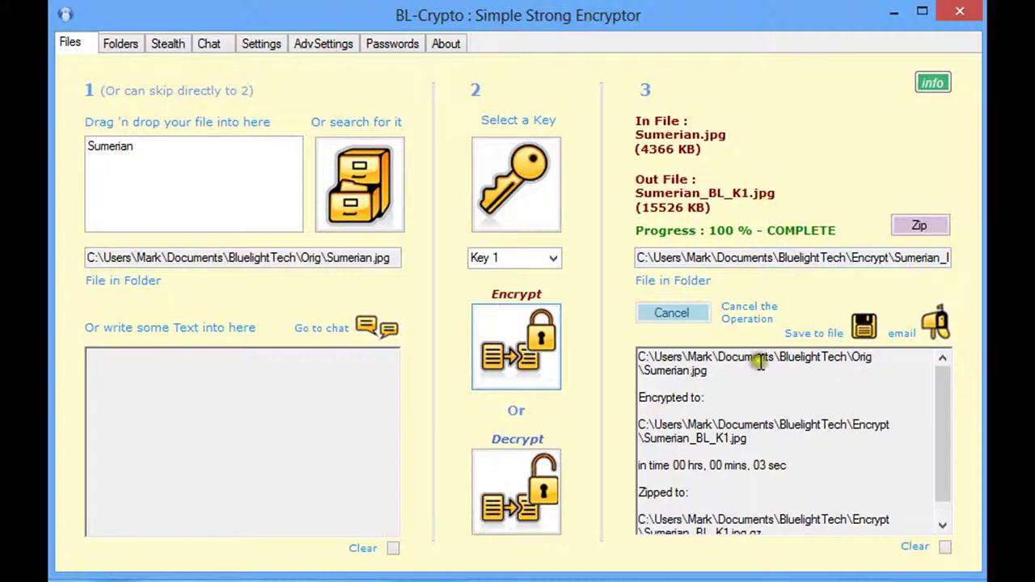
{"action": "scroll", "coordinate": [941, 414], "scroll_direction": "down", "scroll_amount": 2}
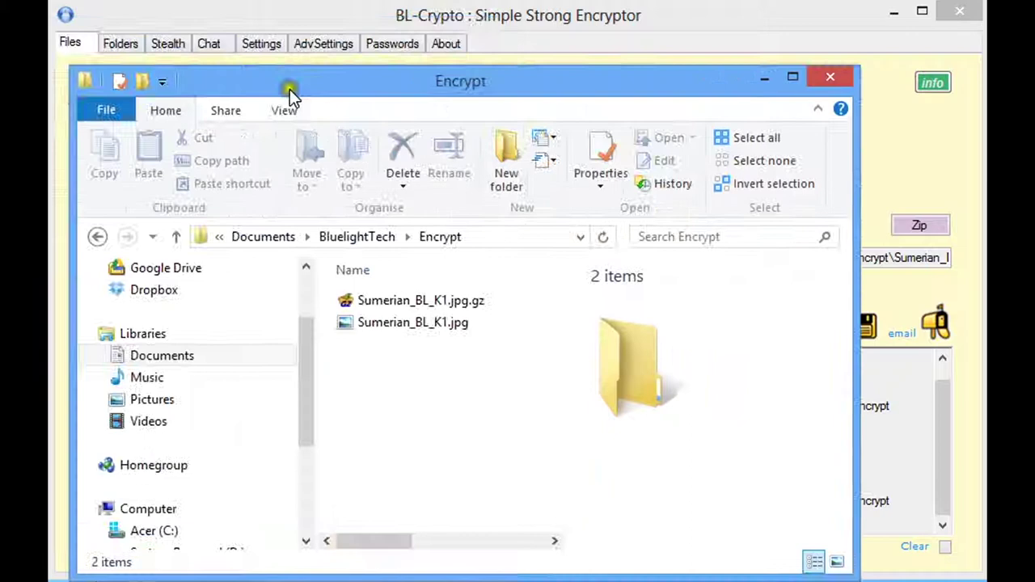
{"action": "left_click_drag", "start_coordinate": [290, 89], "coordinate": [331, 111]}
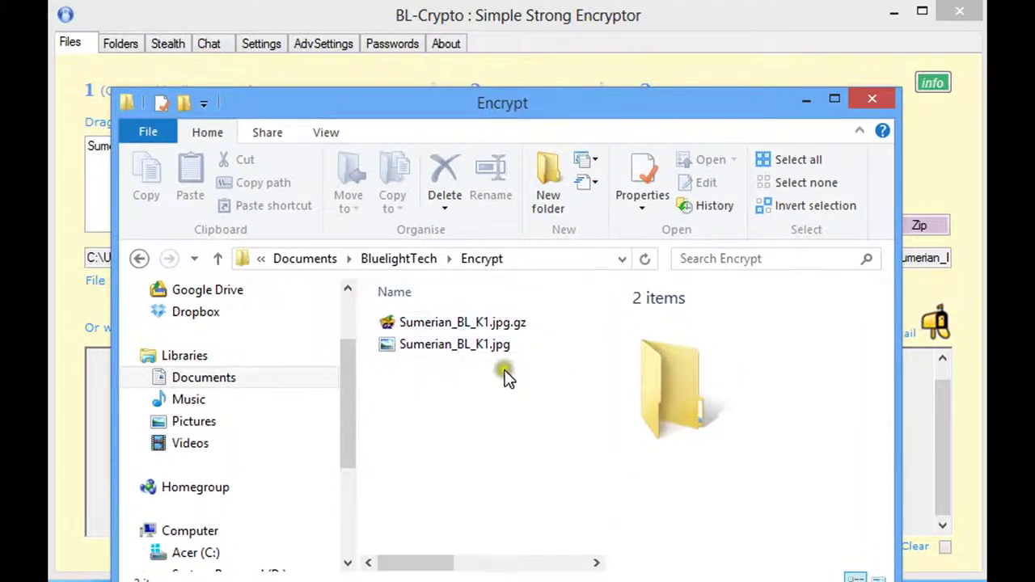
{"action": "left_click", "coordinate": [407, 348]}
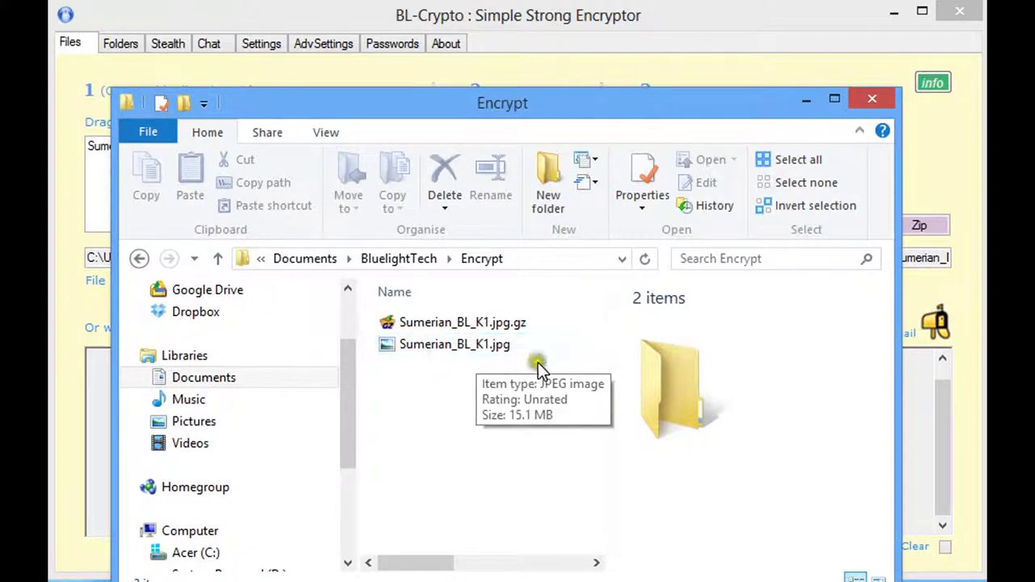
{"action": "left_click", "coordinate": [578, 330]}
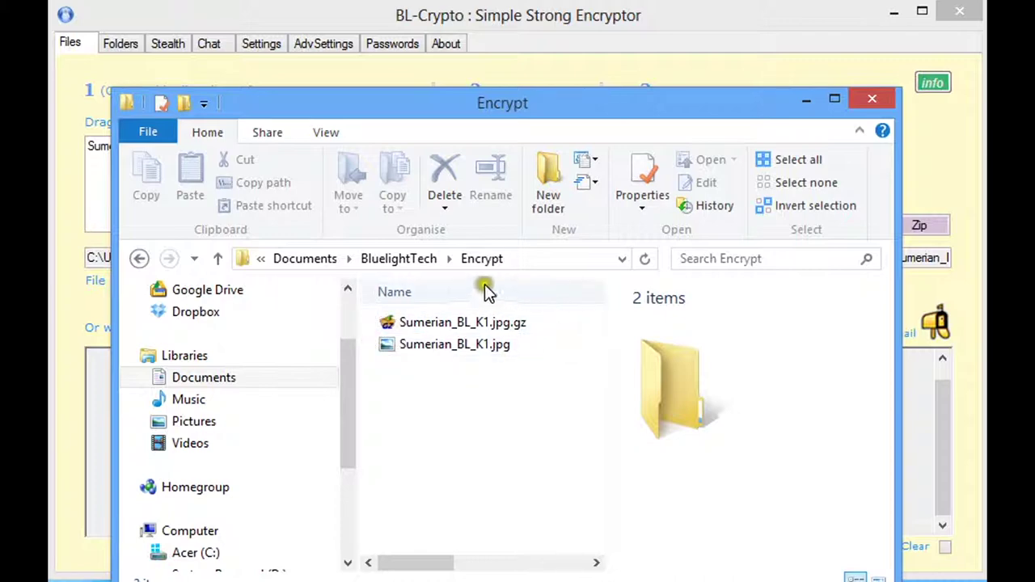
{"action": "left_click", "coordinate": [534, 351]}
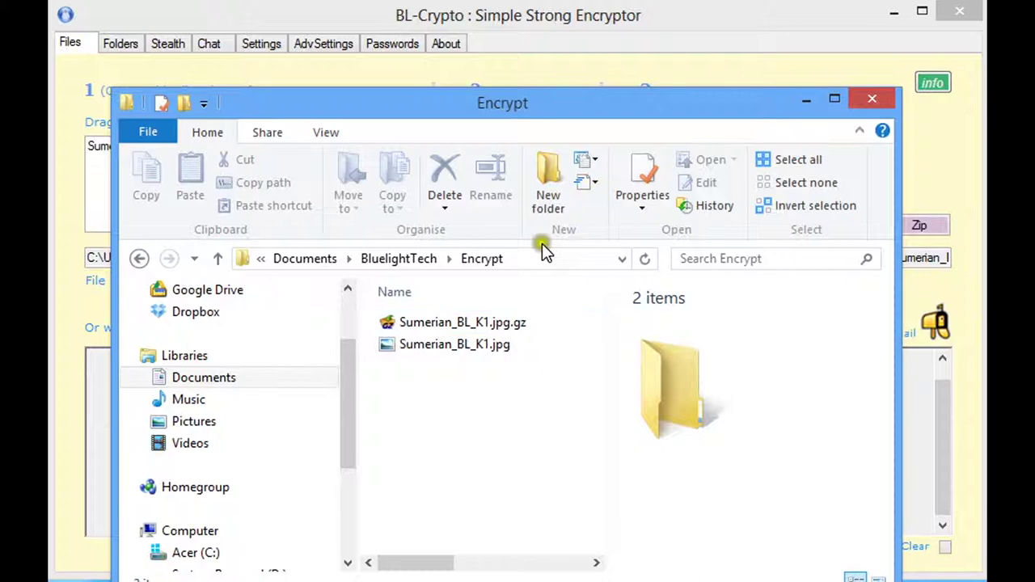
{"action": "left_click_drag", "start_coordinate": [567, 104], "coordinate": [529, 138]}
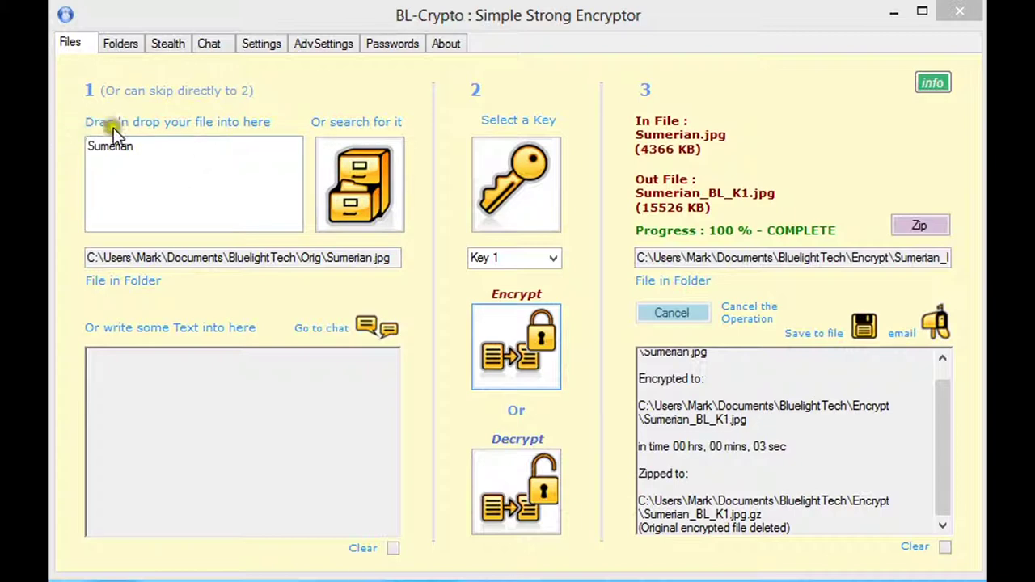
Search for Sumerian.jpg in the BluelightTech Orig folder under Documents, and encrypt it with Key 1
{"action": "left_click", "coordinate": [357, 170]}
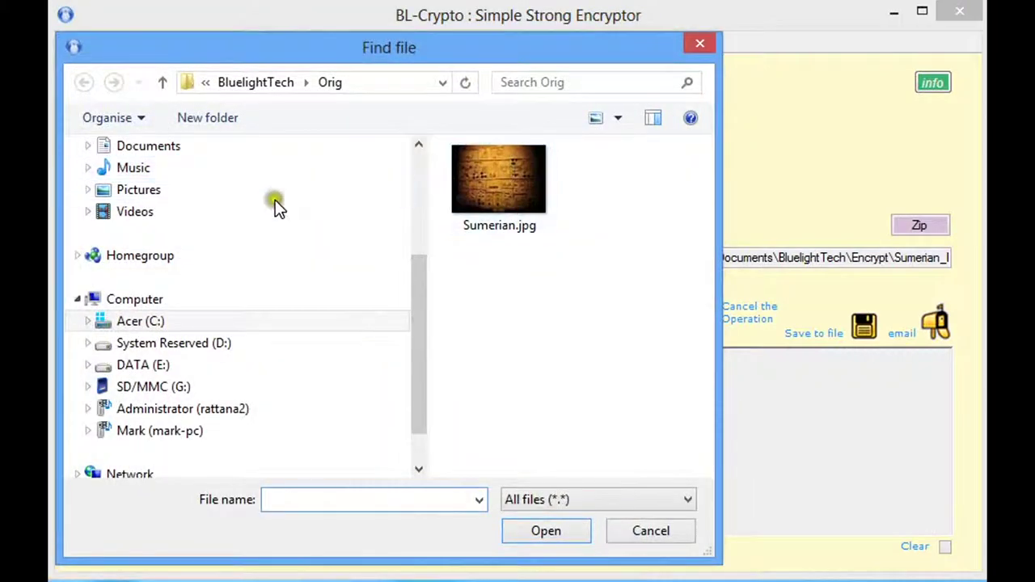
{"action": "left_click", "coordinate": [159, 154]}
{"action": "double_click", "coordinate": [497, 202]}
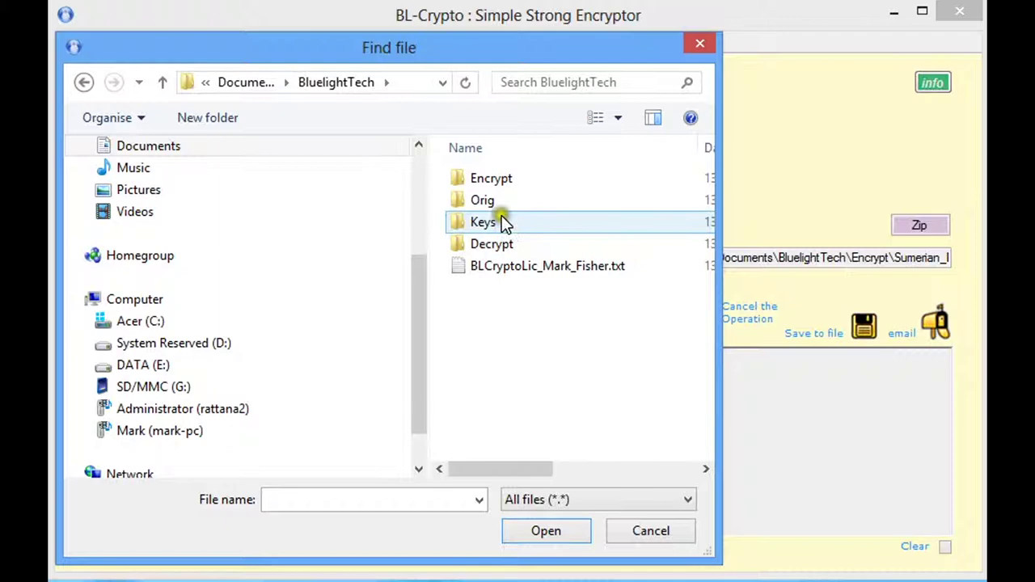
{"action": "double_click", "coordinate": [498, 202]}
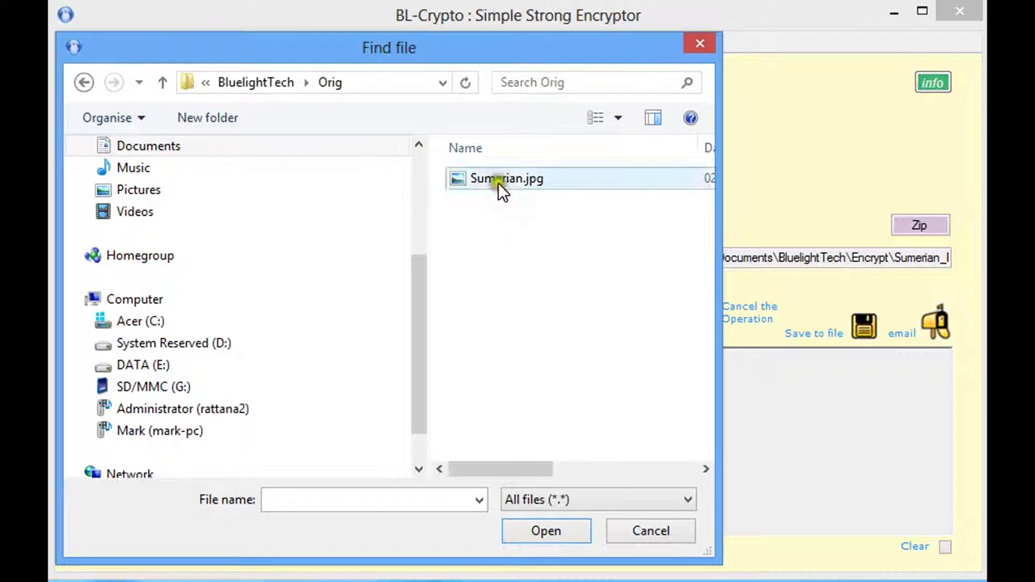
{"action": "left_click", "coordinate": [499, 183]}
{"action": "left_click", "coordinate": [546, 531]}
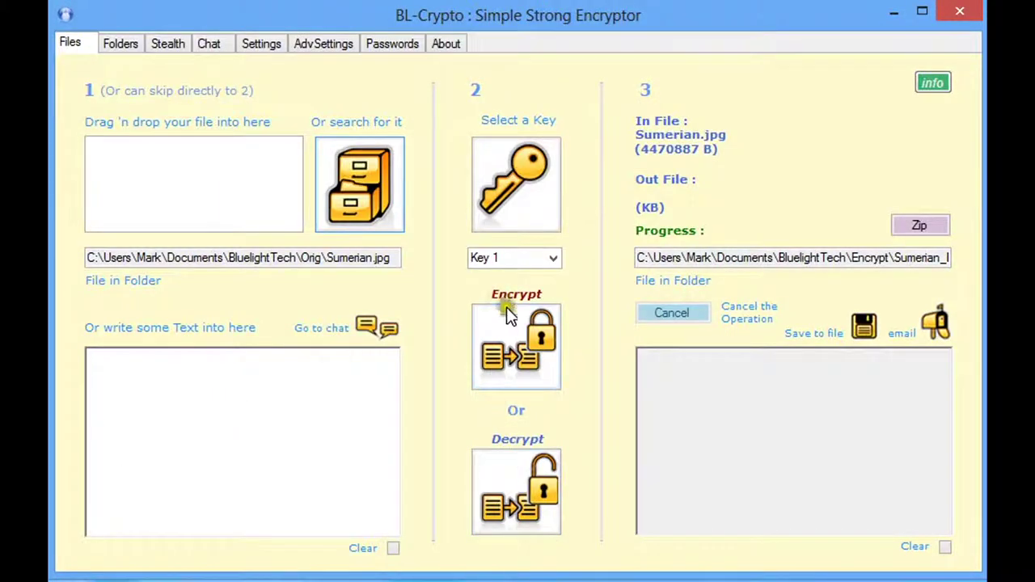
{"action": "left_click", "coordinate": [516, 337]}
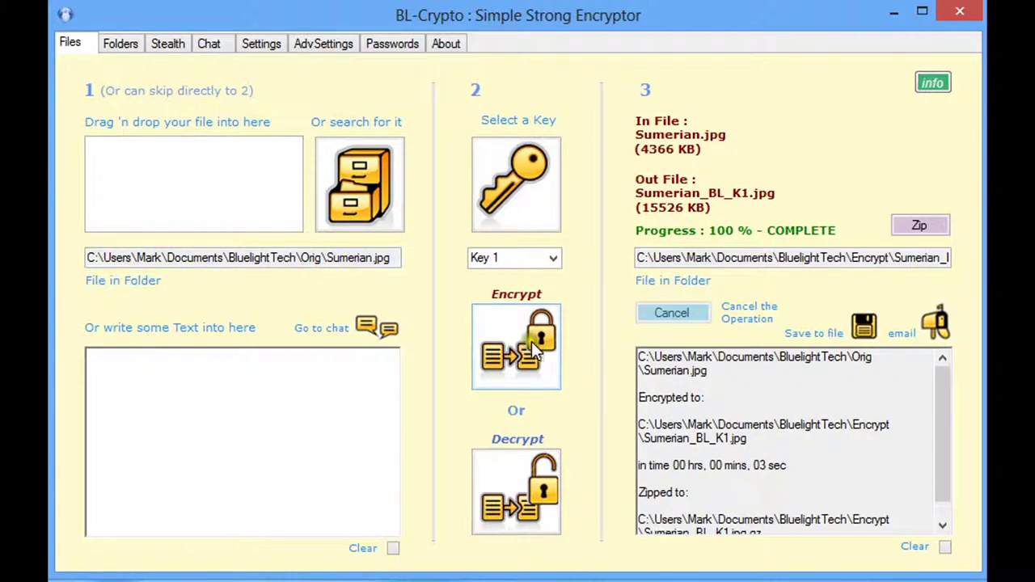
Start another encryption with Key 1 directly, picking Sumerian.jpg from the Orig folder as the file to encrypt
{"action": "left_click", "coordinate": [510, 340]}
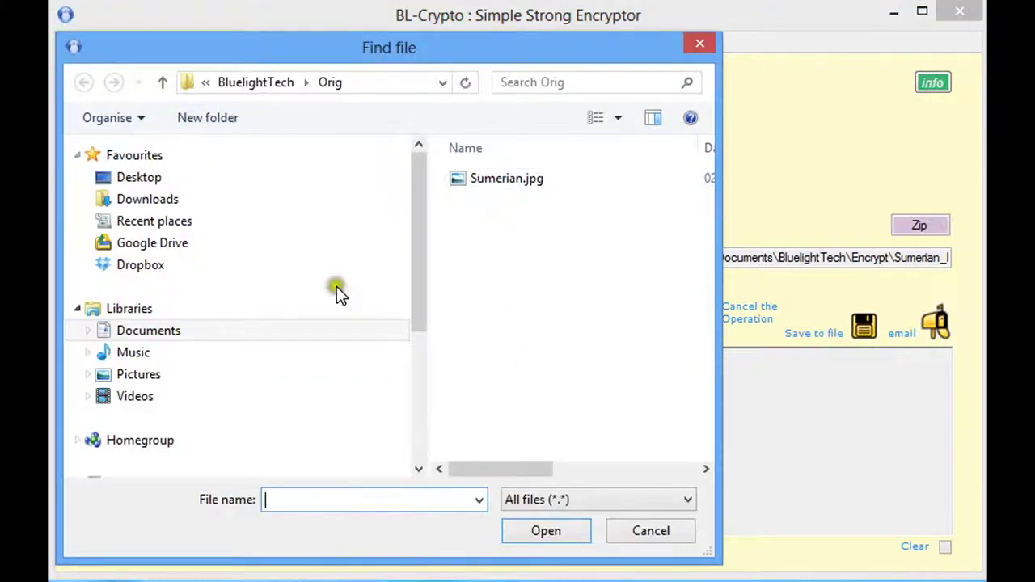
{"action": "left_click", "coordinate": [510, 180]}
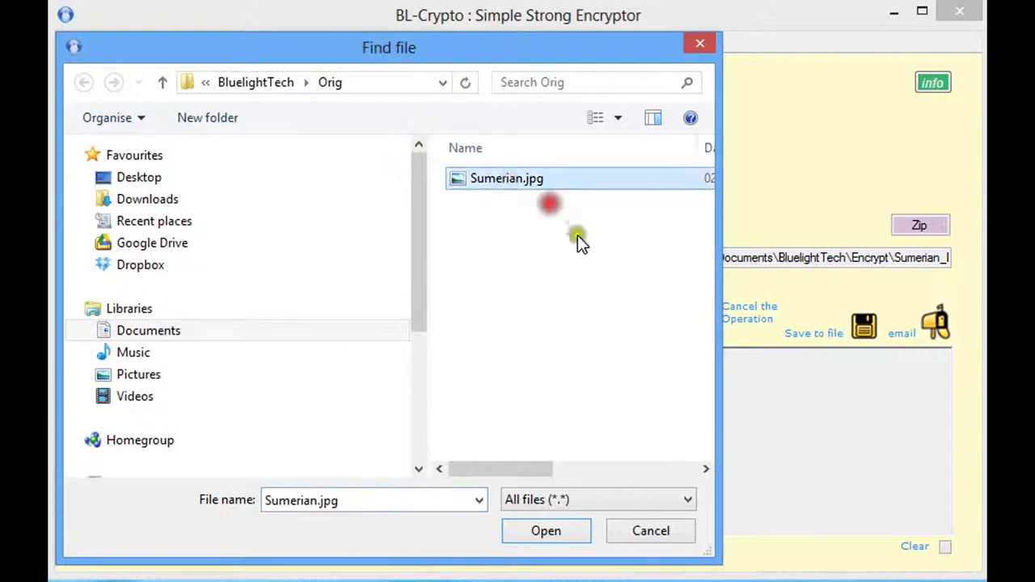
{"action": "left_click", "coordinate": [548, 530]}
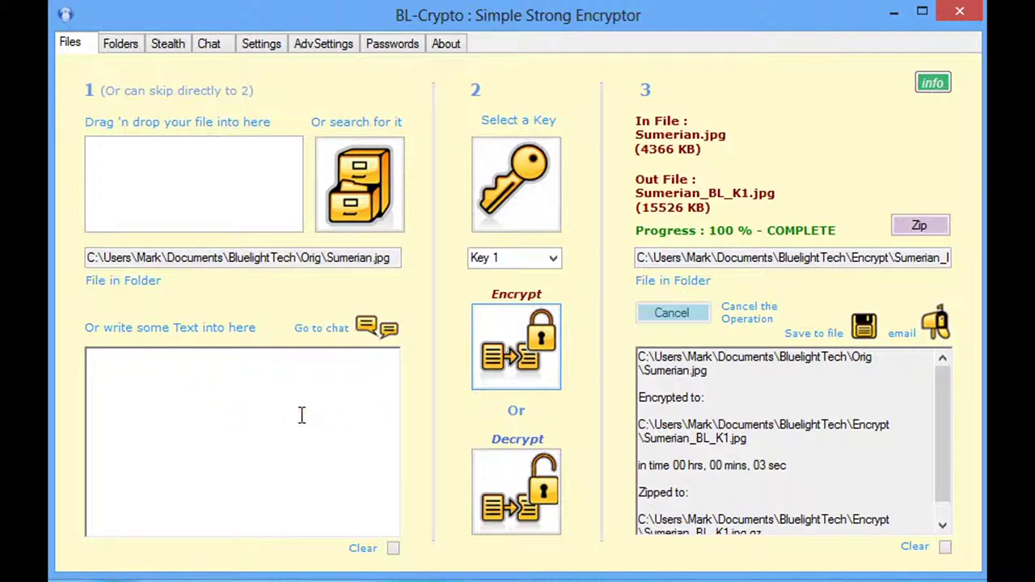
Clear the previous output log, write "Hello world" as the text message, and encrypt it with Key 1
{"action": "left_click", "coordinate": [943, 549]}
{"action": "left_click", "coordinate": [254, 419]}
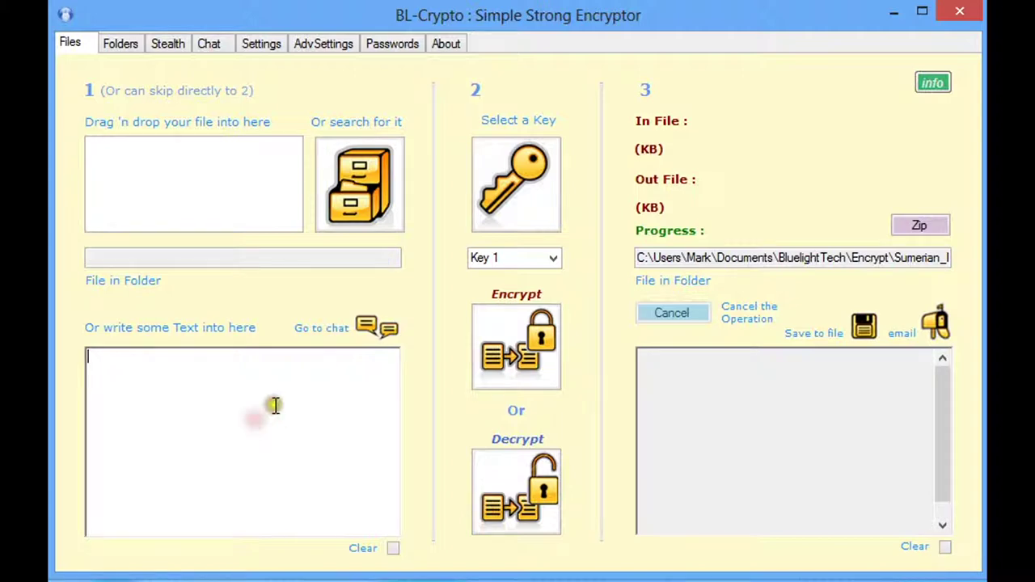
{"action": "type", "text": "Hello world"}
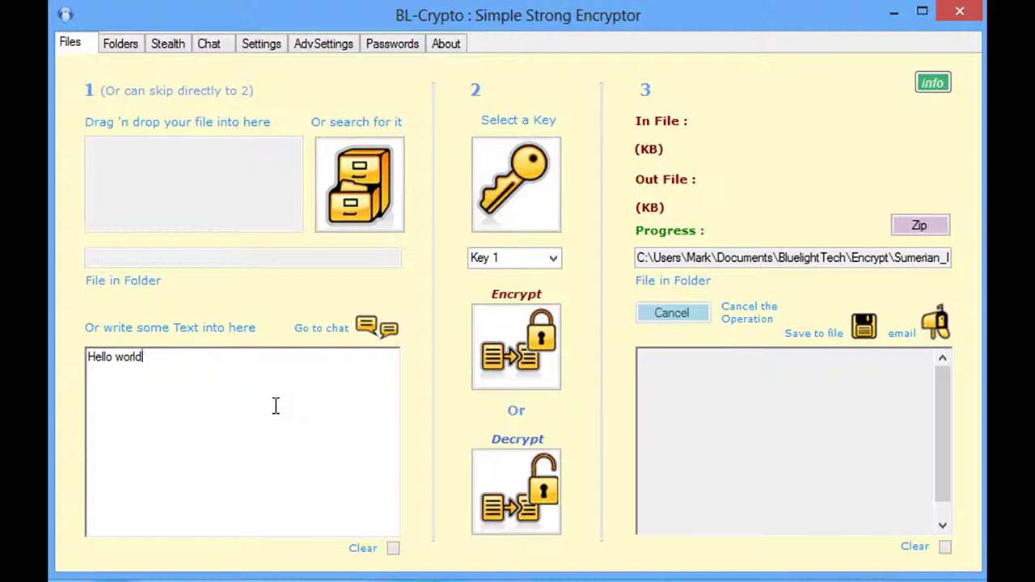
{"action": "left_click", "coordinate": [283, 399]}
{"action": "left_click", "coordinate": [510, 340]}
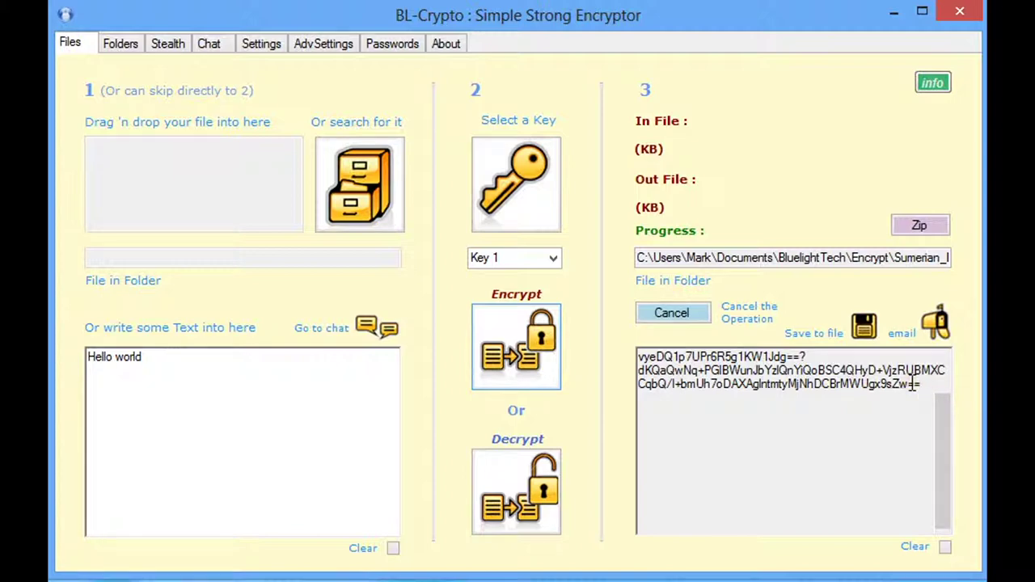
Replace the message with a copy of its encrypted text, decrypt it with Key 1, and clear the input text
{"action": "left_click_drag", "start_coordinate": [920, 384], "coordinate": [639, 356]}
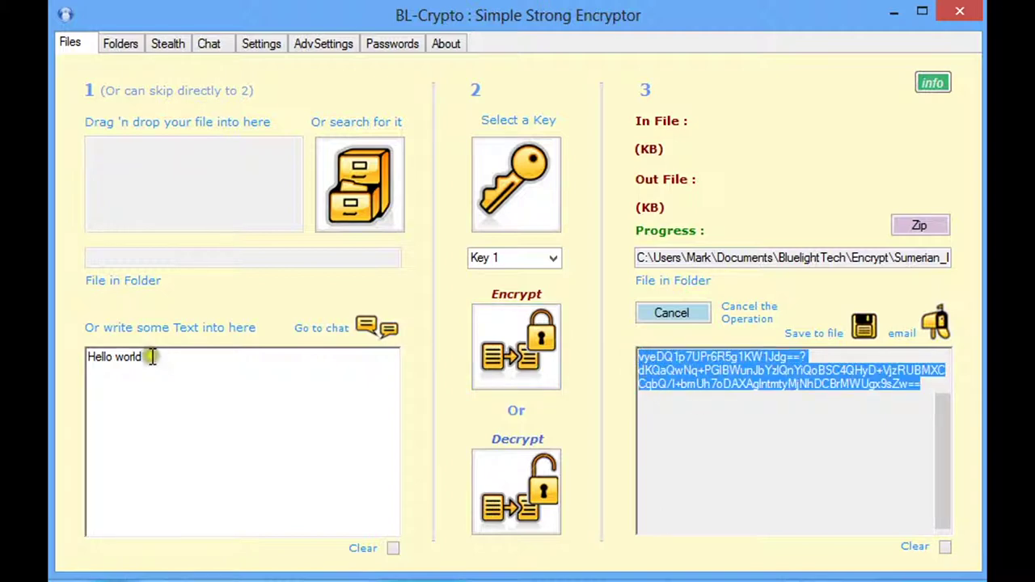
{"action": "left_click_drag", "start_coordinate": [145, 356], "coordinate": [81, 355]}
{"action": "type", "text": "vyeDQ1p7UPr6R5g1KW1Jdg==?\\ndKQaQwNq+PGlBWunJbYzlQnYiQoBSC4QHyD+VjzRUBMXCCqbQ/I+bmUh7oDAXAgIntmtyMjNhDCBrMWUgx9sZw=="}
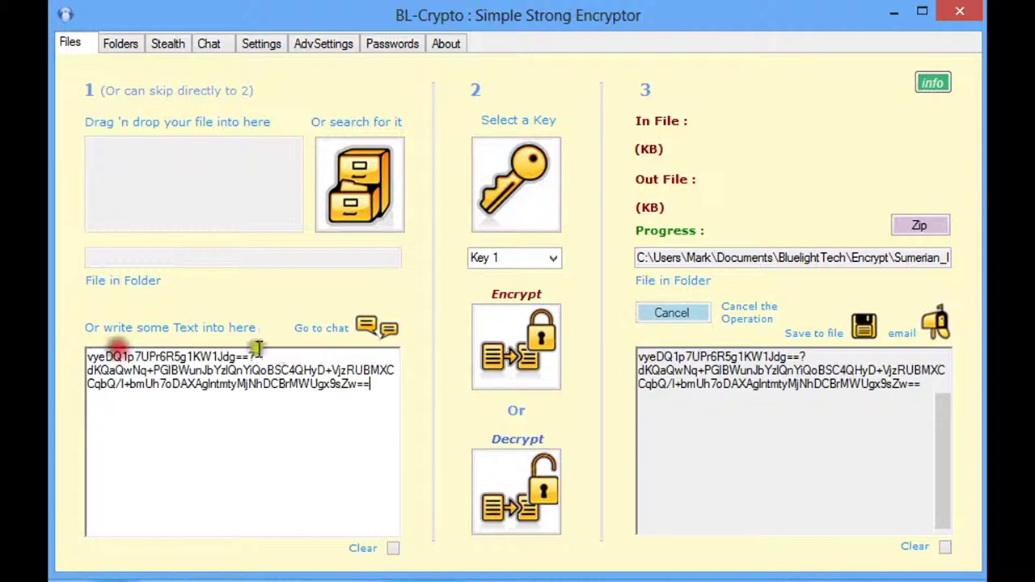
{"action": "left_click", "coordinate": [522, 473]}
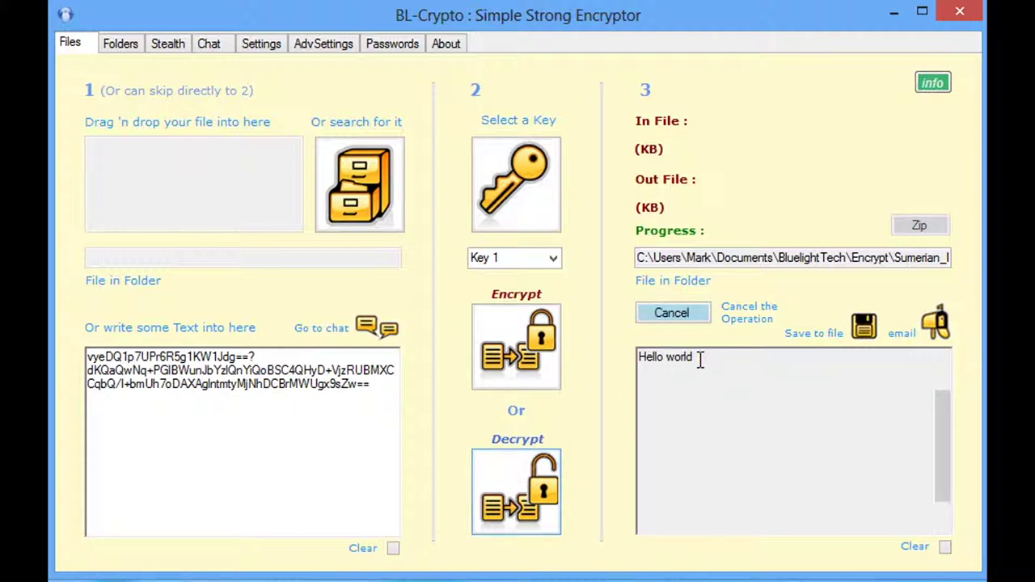
{"action": "left_click", "coordinate": [393, 548]}
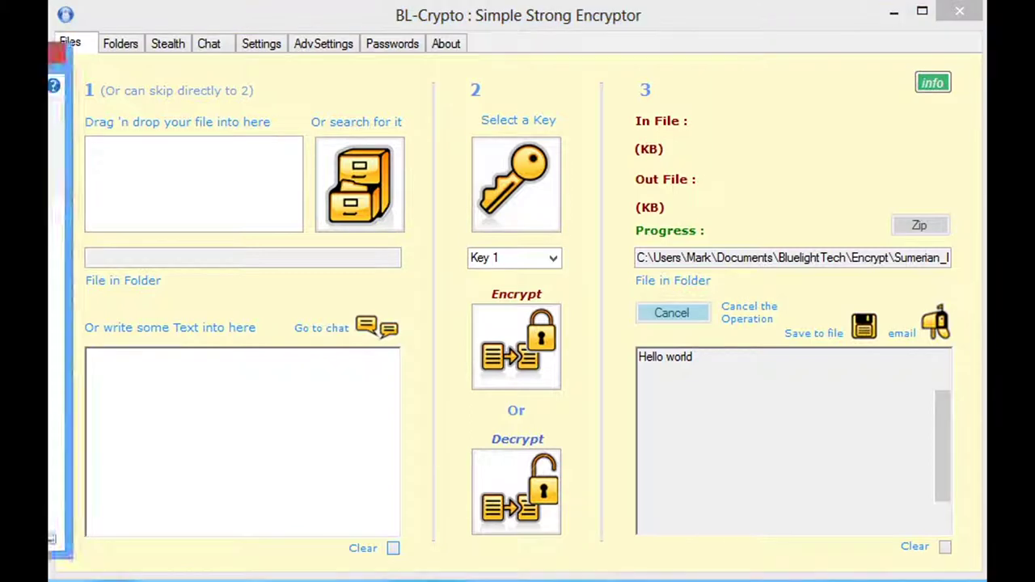
Bring up the Encrypt folder window, look over the encrypted Sumerian files, and put the window away
{"action": "left_click_drag", "start_coordinate": [380, 65], "coordinate": [405, 66]}
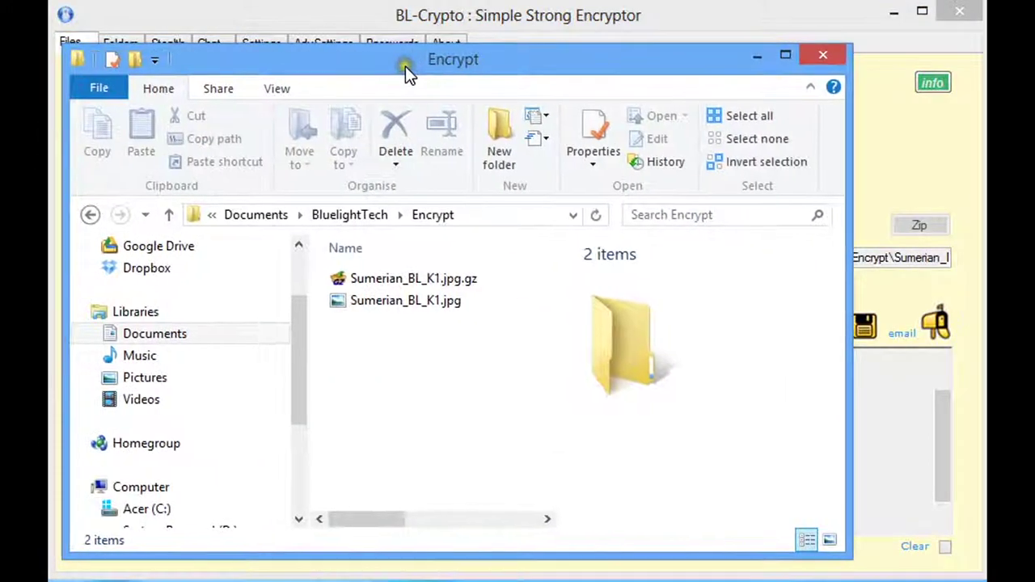
{"action": "left_click", "coordinate": [387, 279]}
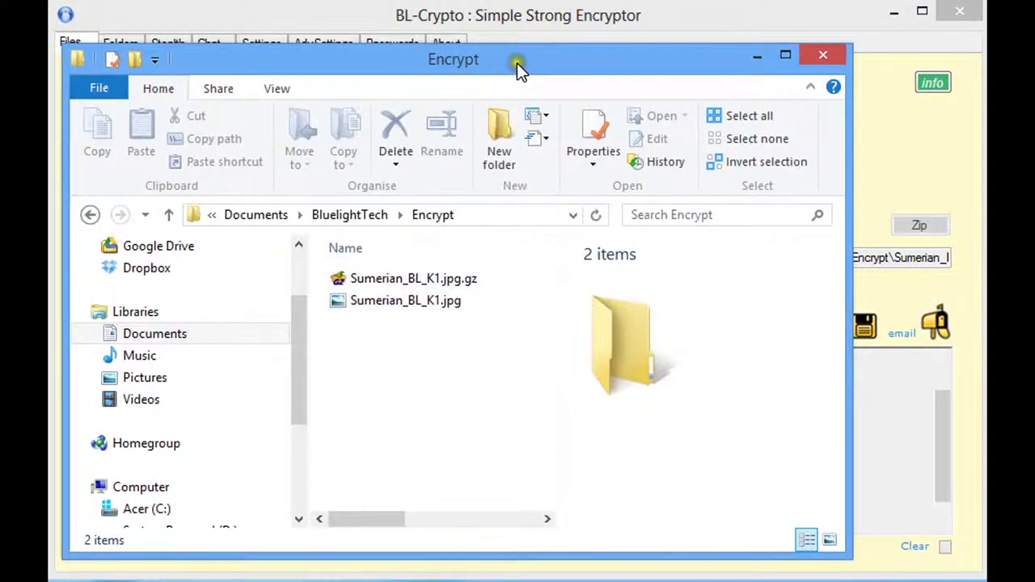
{"action": "left_click_drag", "start_coordinate": [517, 63], "coordinate": [492, 115]}
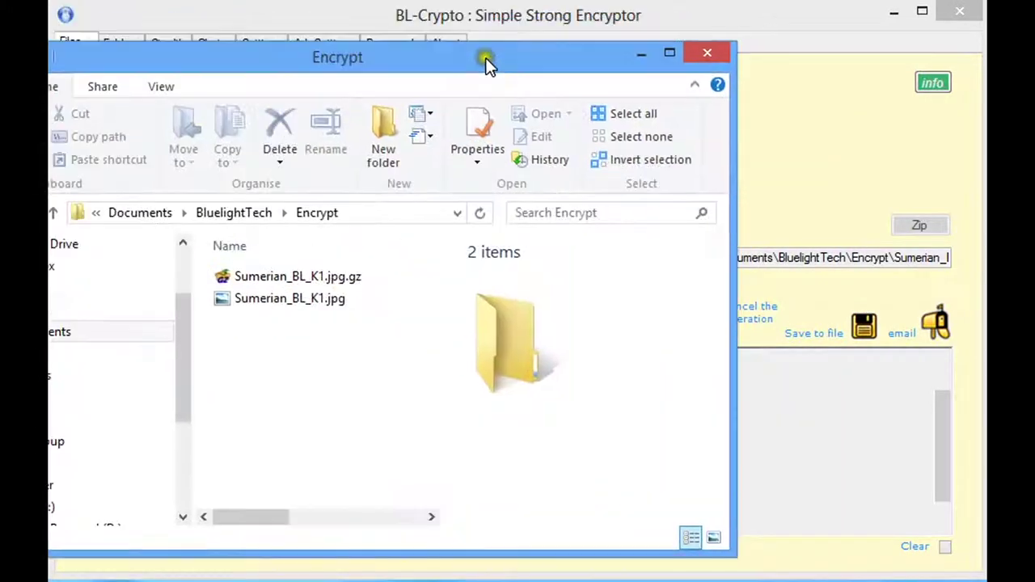
{"action": "left_click_drag", "start_coordinate": [486, 63], "coordinate": [518, 140]}
{"action": "left_click", "coordinate": [411, 380]}
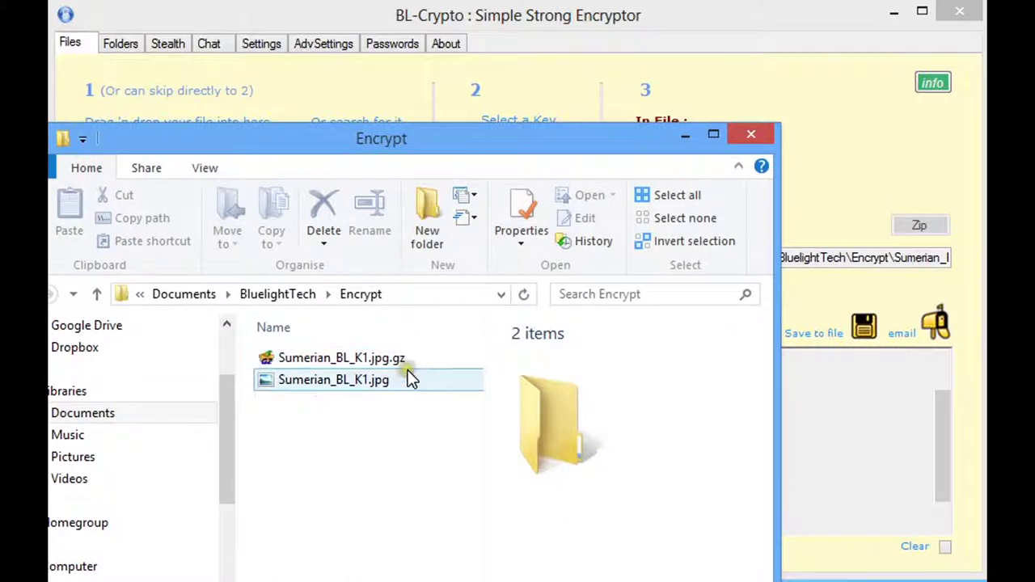
{"action": "left_click_drag", "start_coordinate": [405, 361], "coordinate": [482, 130]}
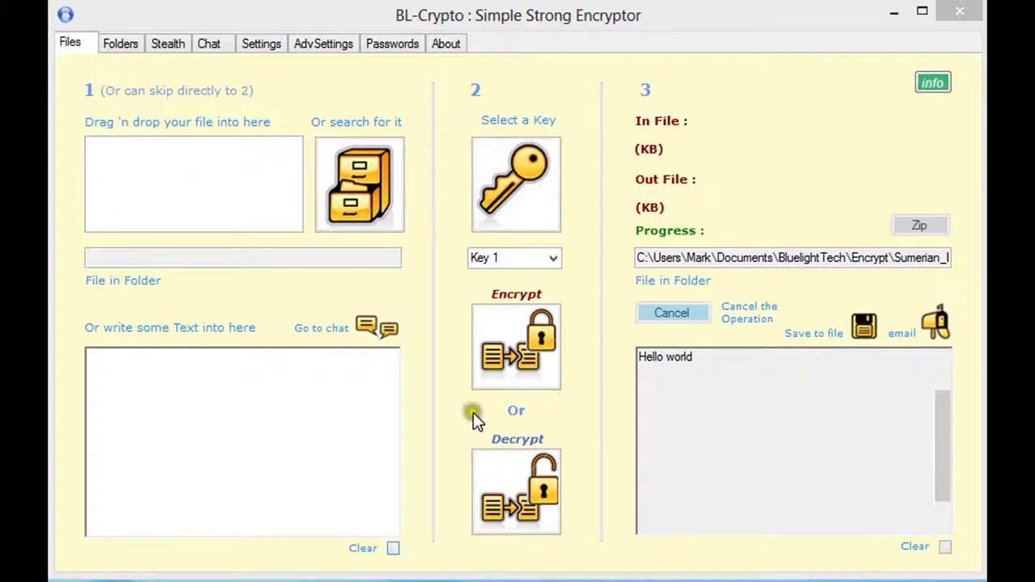
Start a decryption with Key 1 directly, picking Sumerian_BL_K1.jpg.gz from the BluelightTech Encrypt folder
{"action": "left_click", "coordinate": [513, 477]}
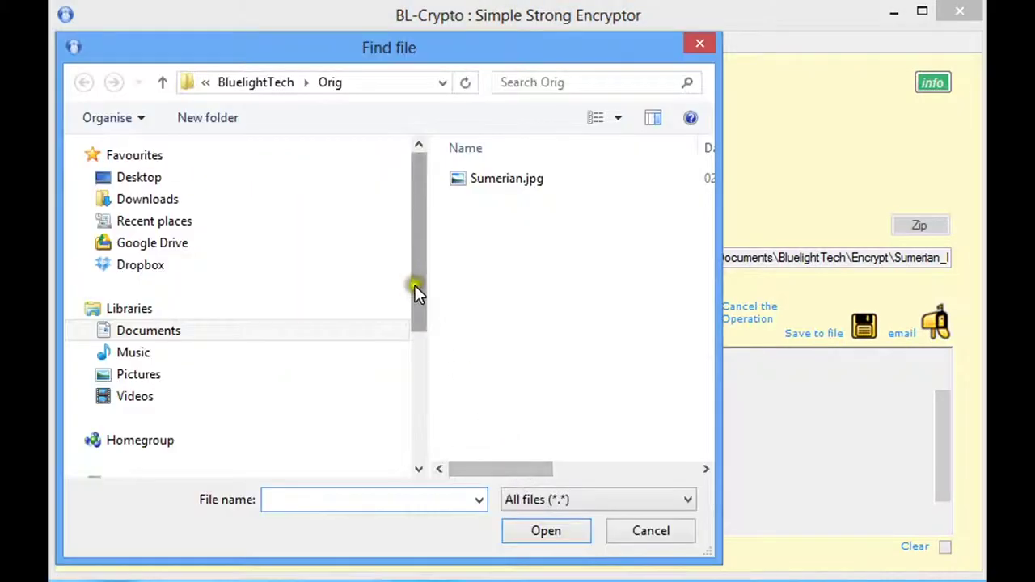
{"action": "left_click", "coordinate": [261, 81]}
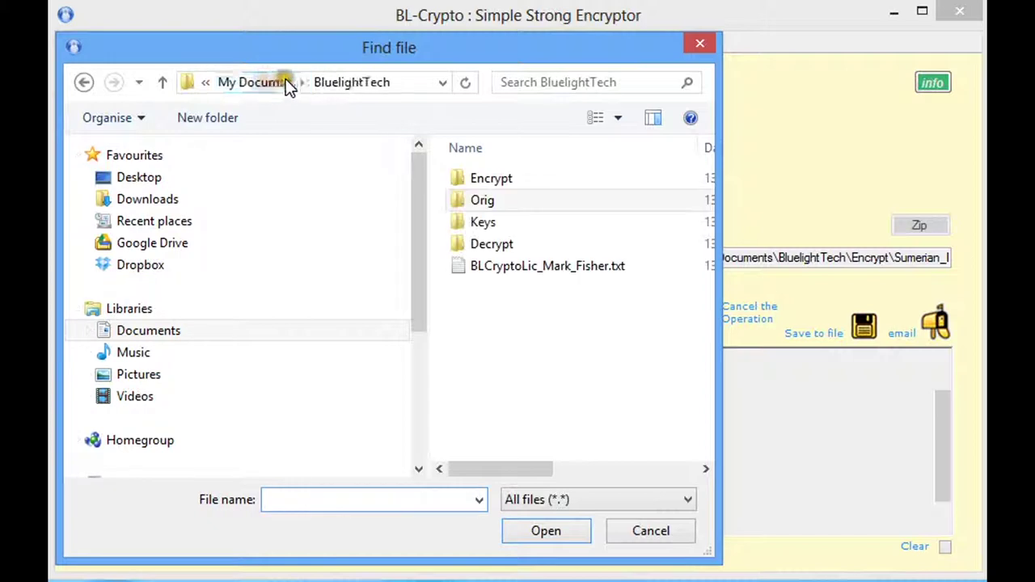
{"action": "left_click", "coordinate": [469, 178]}
{"action": "double_click", "coordinate": [470, 178]}
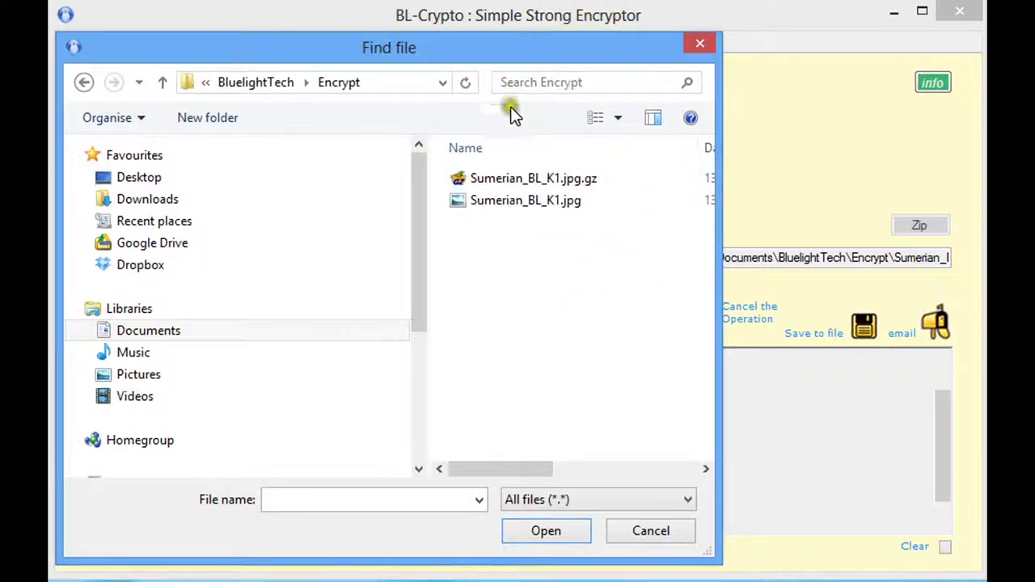
{"action": "left_click", "coordinate": [480, 176]}
{"action": "left_click", "coordinate": [544, 534]}
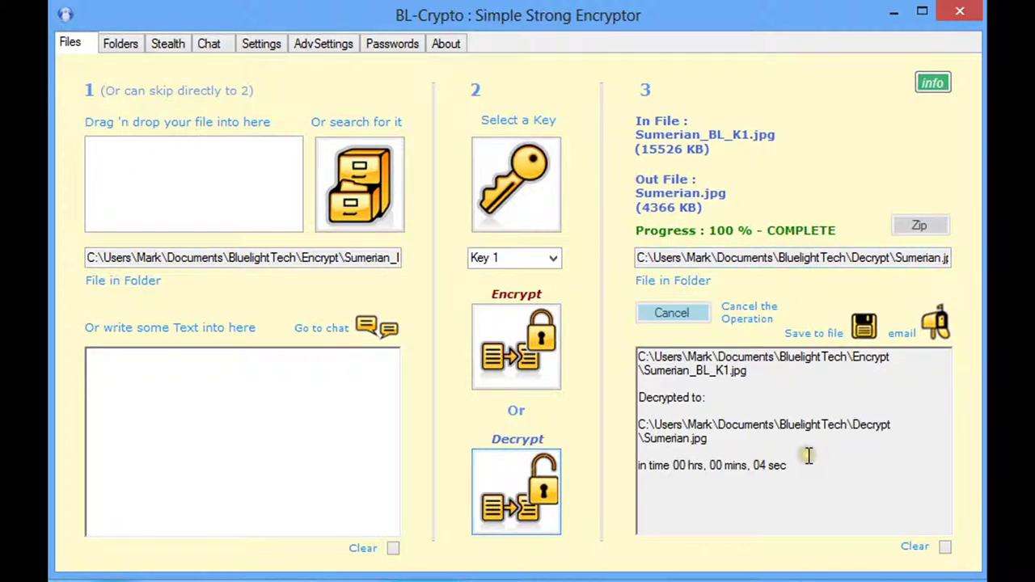
Check the decrypted file's output path and browse to the Decrypt folder under BluelightTech
{"action": "left_click_drag", "start_coordinate": [948, 258], "coordinate": [868, 263]}
{"action": "left_click", "coordinate": [868, 260]}
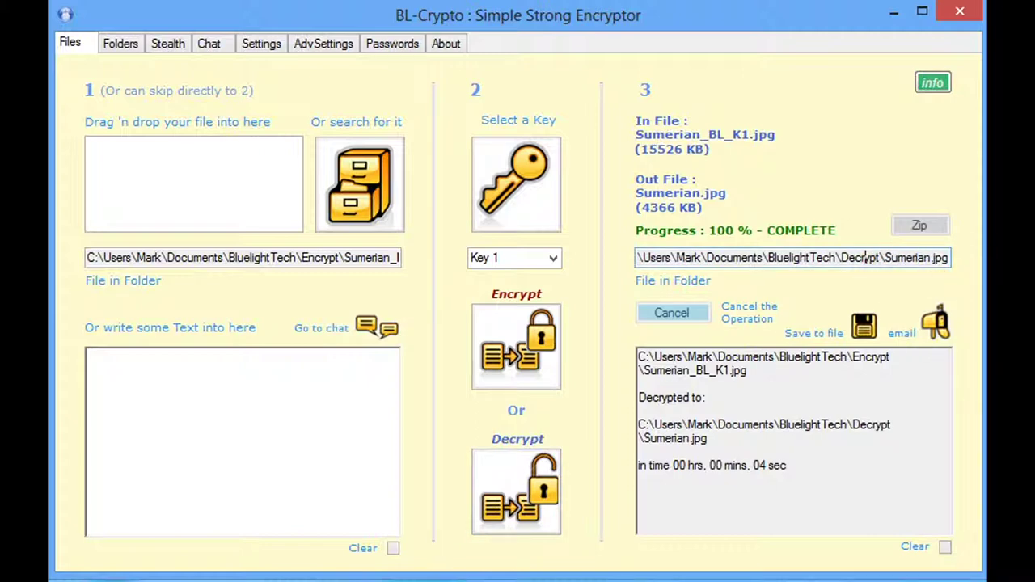
{"action": "left_click", "coordinate": [672, 280]}
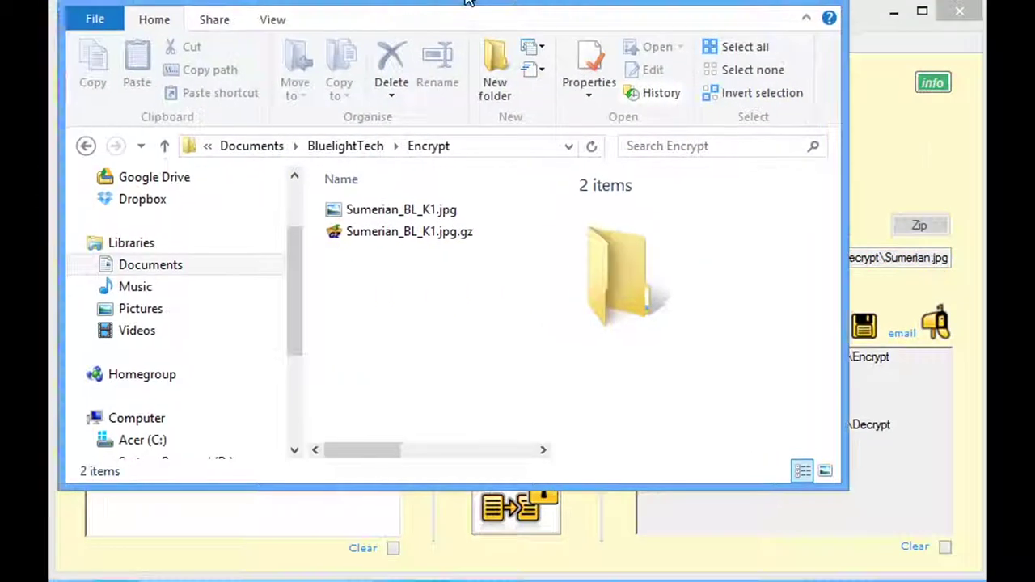
{"action": "left_click_drag", "start_coordinate": [478, 4], "coordinate": [521, 33]}
{"action": "left_click", "coordinate": [397, 194]}
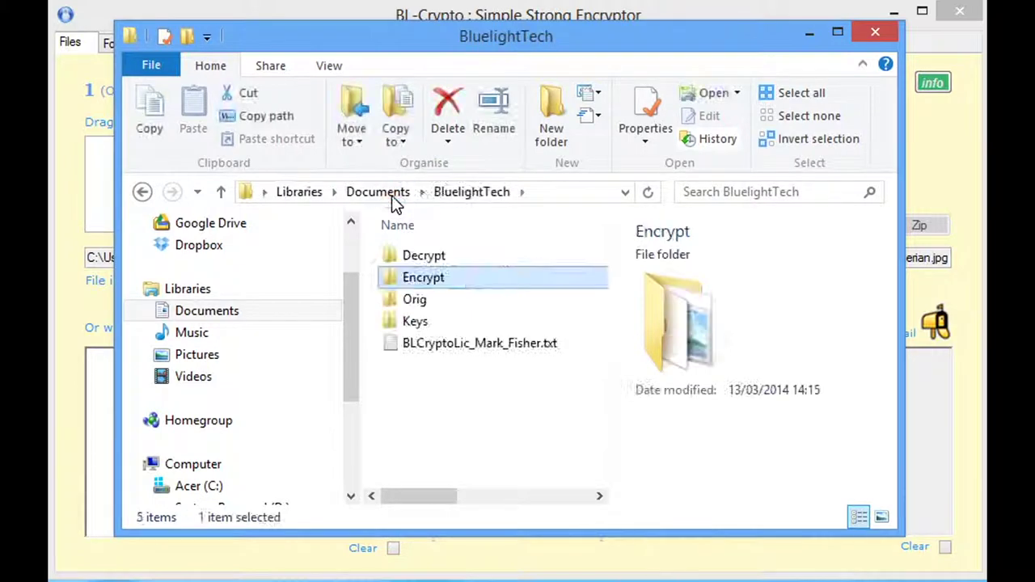
{"action": "double_click", "coordinate": [405, 252]}
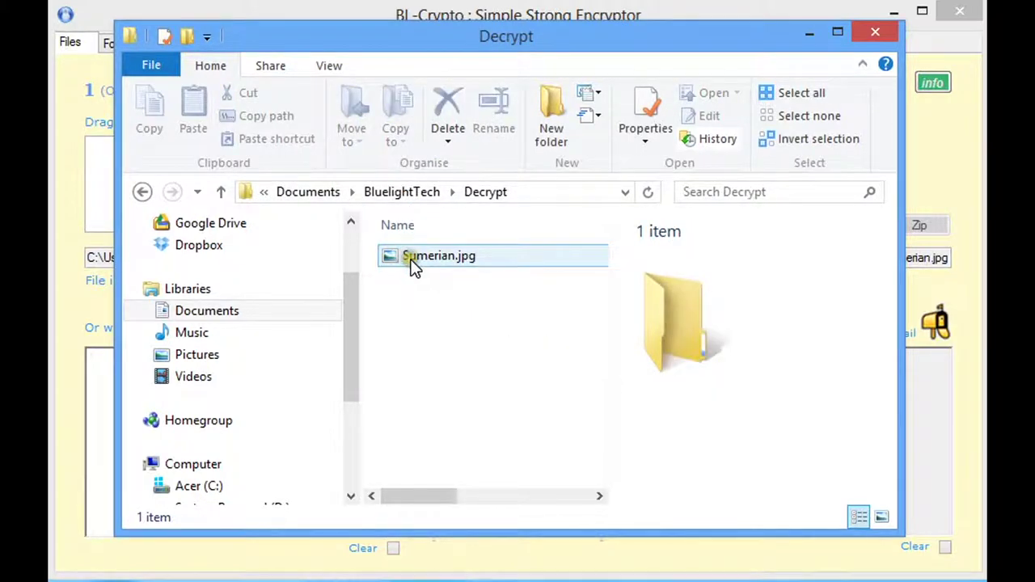
View the decrypted Sumerian.jpg image, and close both the image and the Decrypt folder
{"action": "left_click", "coordinate": [384, 255]}
{"action": "double_click", "coordinate": [393, 254]}
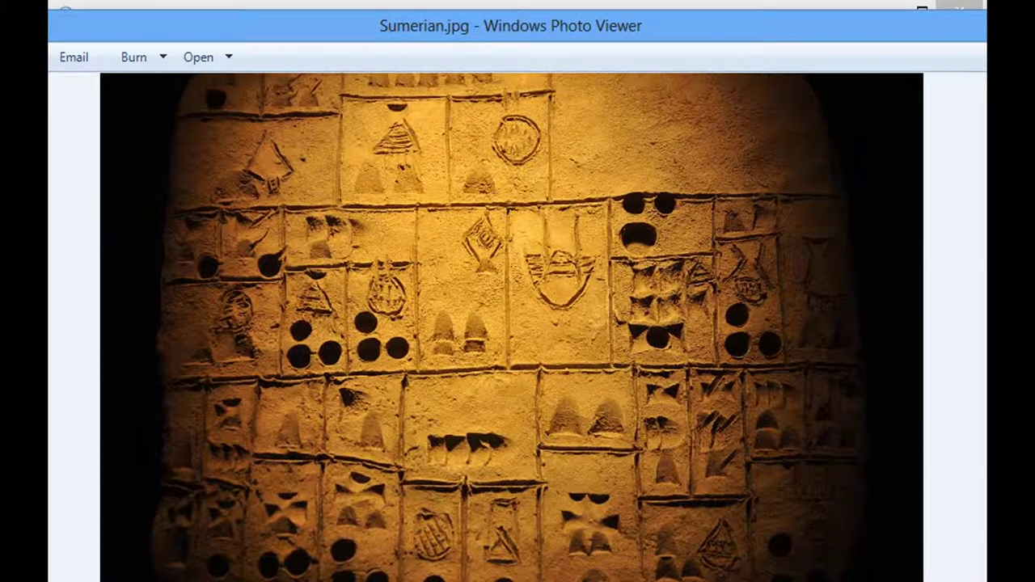
{"action": "left_click", "coordinate": [959, 8]}
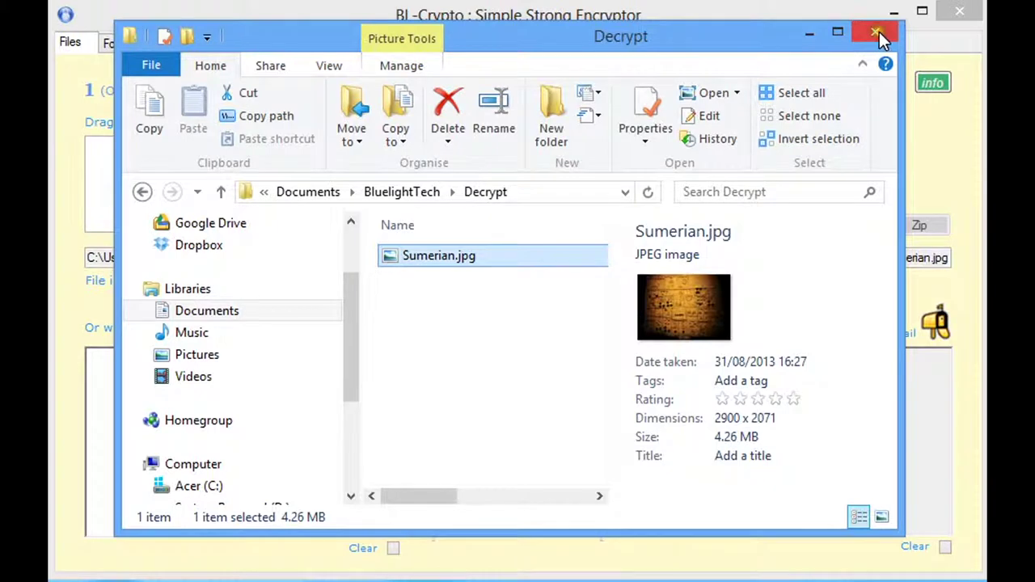
{"action": "left_click", "coordinate": [879, 32]}
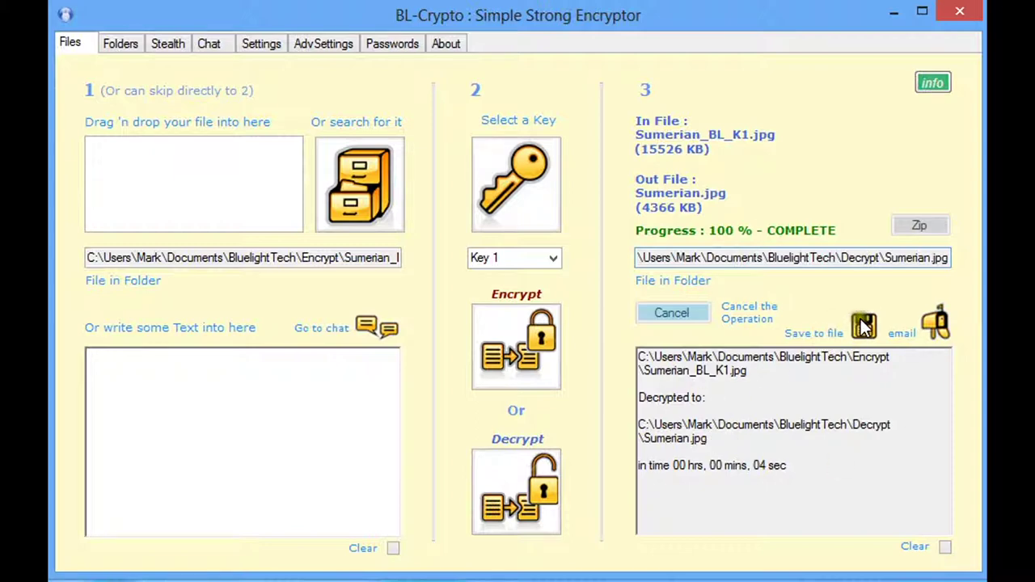
Write "Message here" as the text message and encrypt it with Key 1
{"action": "left_click", "coordinate": [263, 395]}
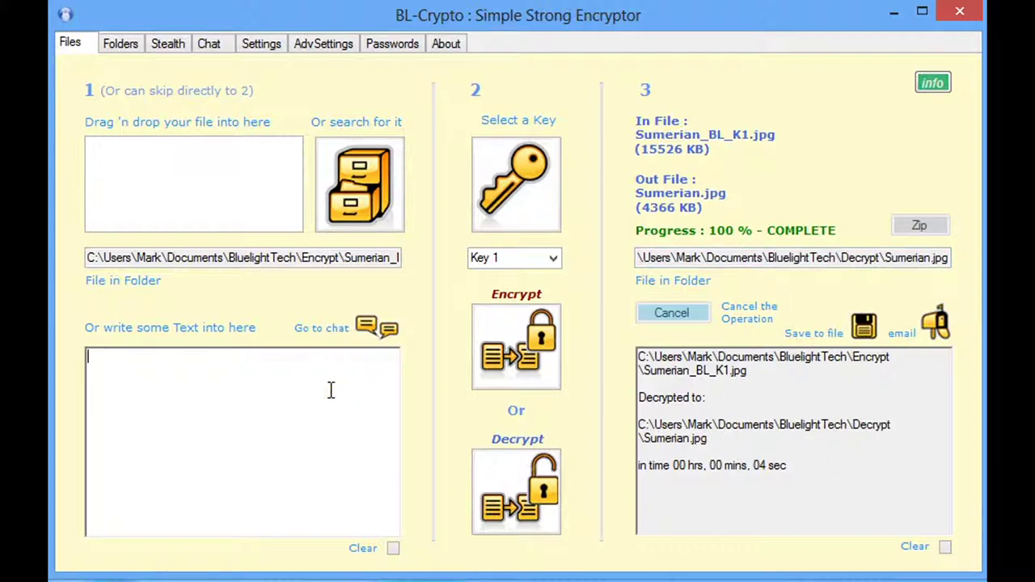
{"action": "type", "text": "Message here"}
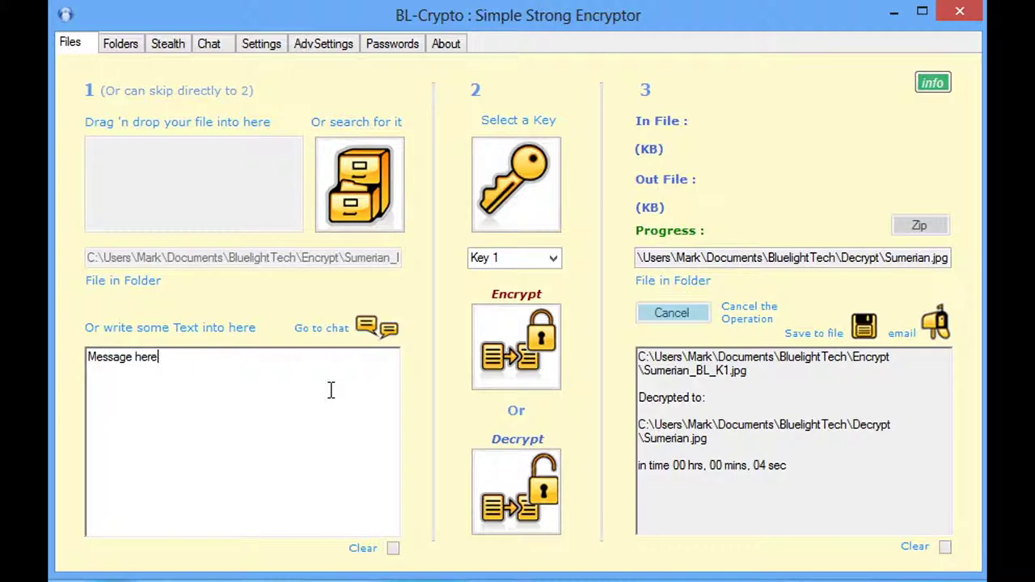
{"action": "left_click", "coordinate": [513, 351]}
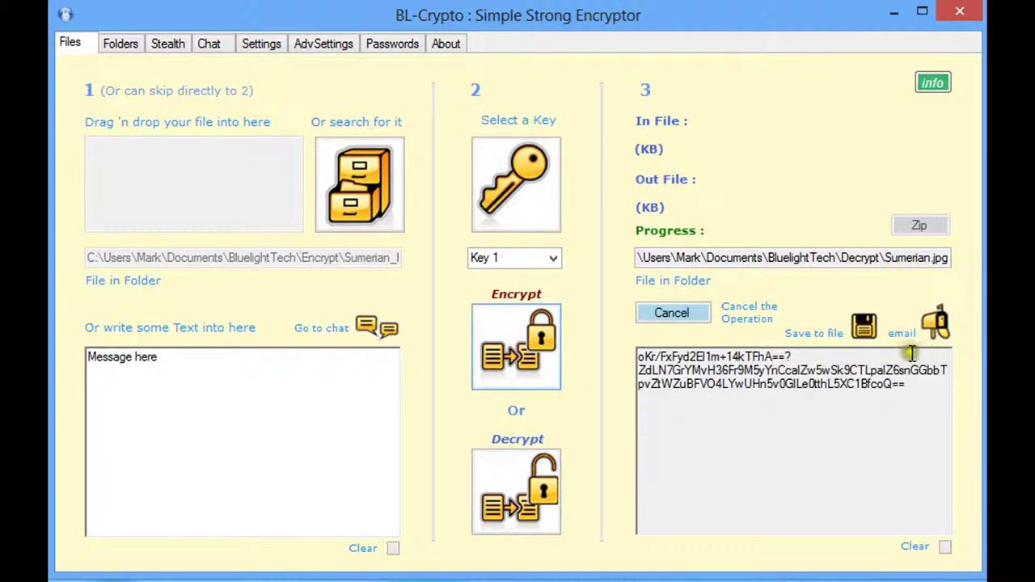
Look at the dialog for saving the encrypted message as a txt file, and dismiss it without saving
{"action": "left_click", "coordinate": [865, 327]}
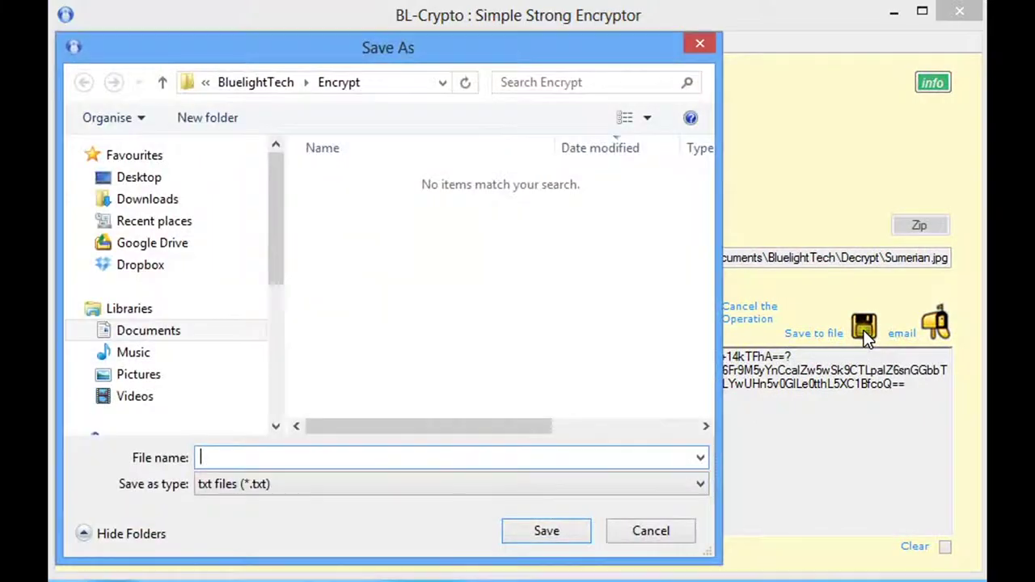
{"action": "left_click_drag", "start_coordinate": [513, 49], "coordinate": [656, 172]}
{"action": "key", "text": "Escape"}
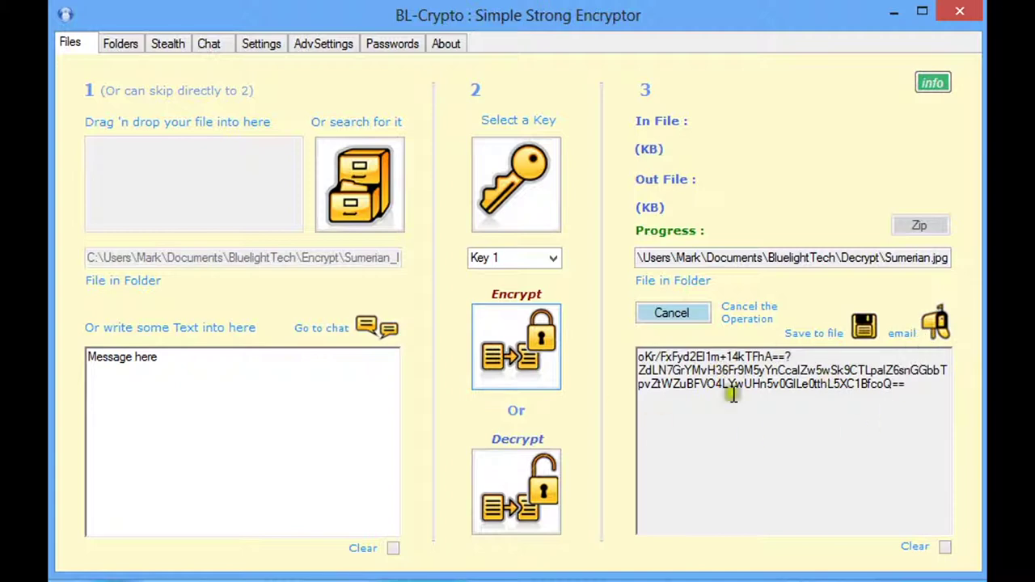
{"action": "left_click", "coordinate": [906, 315]}
{"action": "left_click", "coordinate": [348, 504]}
Read the File Tab Information help on BL-Crypto operation, and close it
{"action": "left_click", "coordinate": [941, 87]}
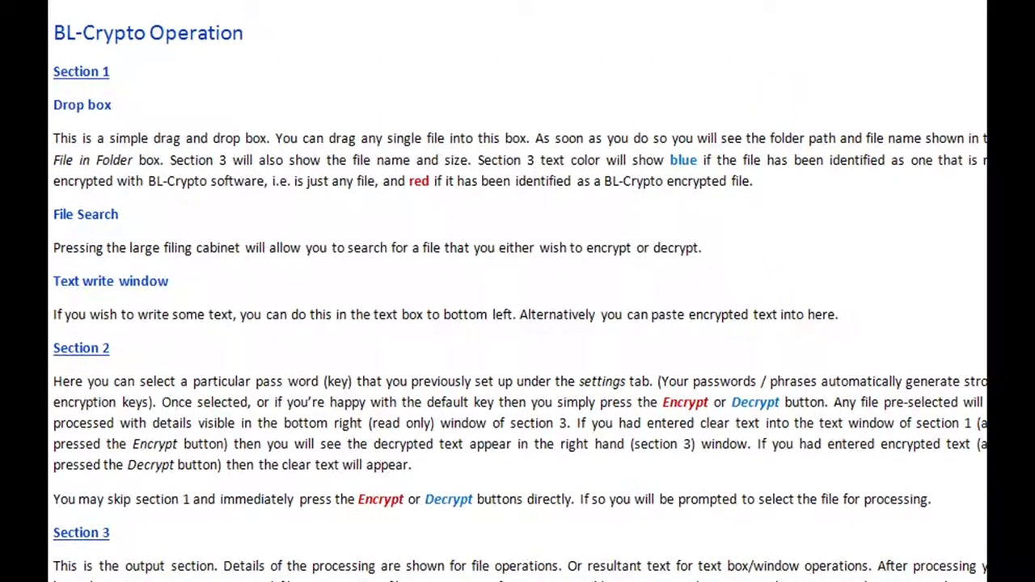
{"action": "scroll", "coordinate": [518, 291], "scroll_direction": "down", "scroll_amount": 6}
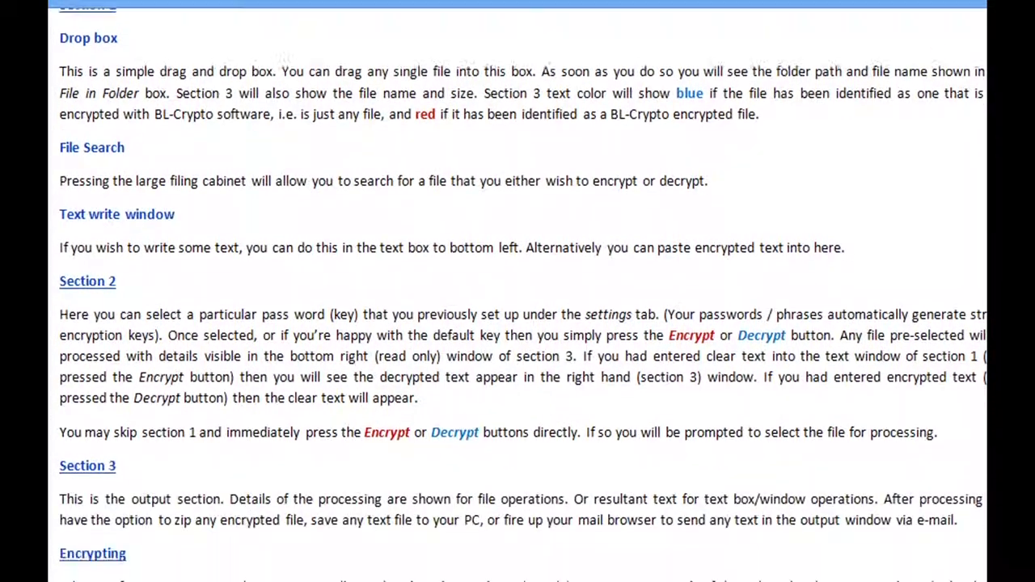
{"action": "scroll", "coordinate": [518, 291], "scroll_direction": "up", "scroll_amount": 6}
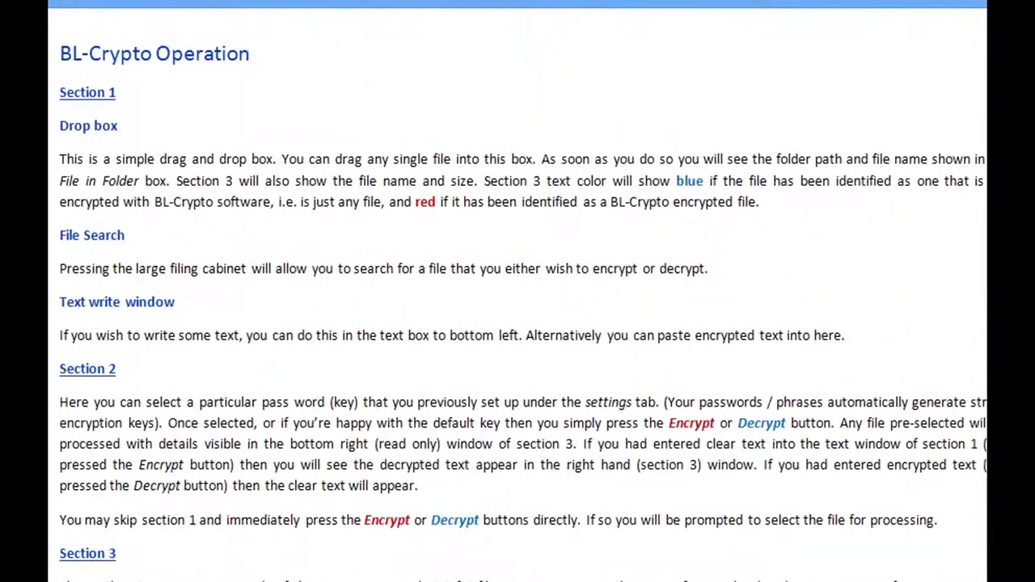
{"action": "left_click_drag", "start_coordinate": [924, 5], "coordinate": [960, 105]}
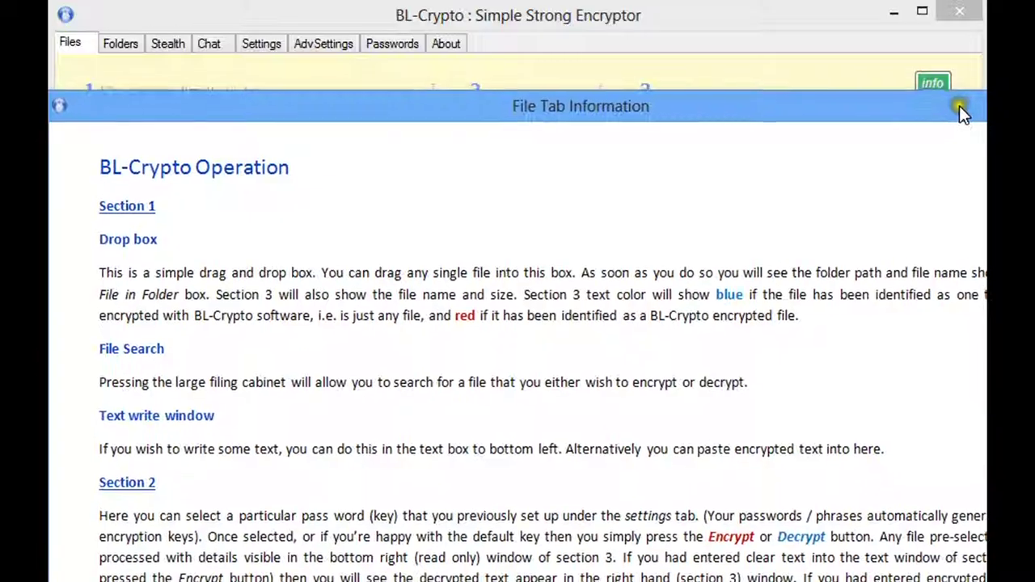
{"action": "key", "text": "alt+F4"}
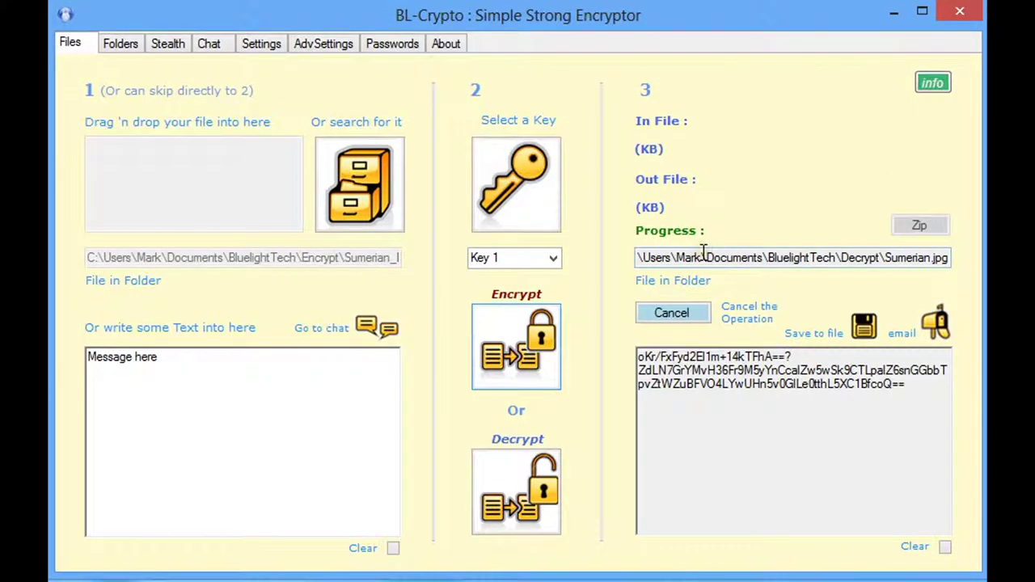